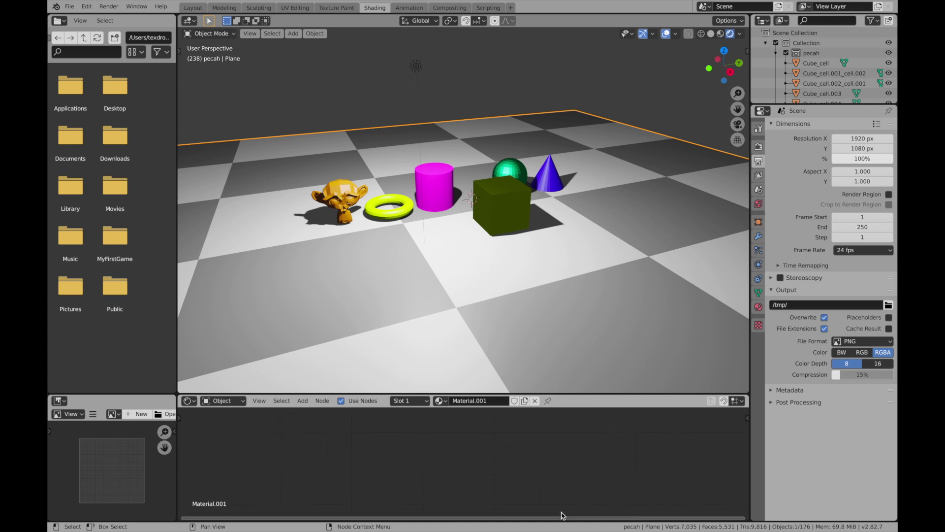
Step: Scroll and orbit around the demo scene to inspect it
scroll(548, 245, "up", 3)
scroll(549, 245, "up", 3)
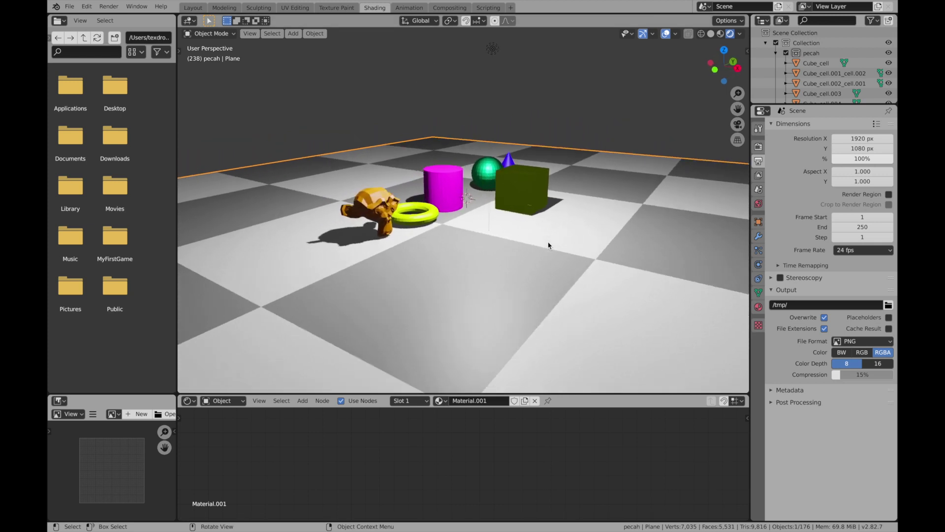
scroll(549, 244, "up", 3)
scroll(549, 245, "up", 3)
scroll(548, 244, "left", 2)
scroll(549, 244, "left", 3)
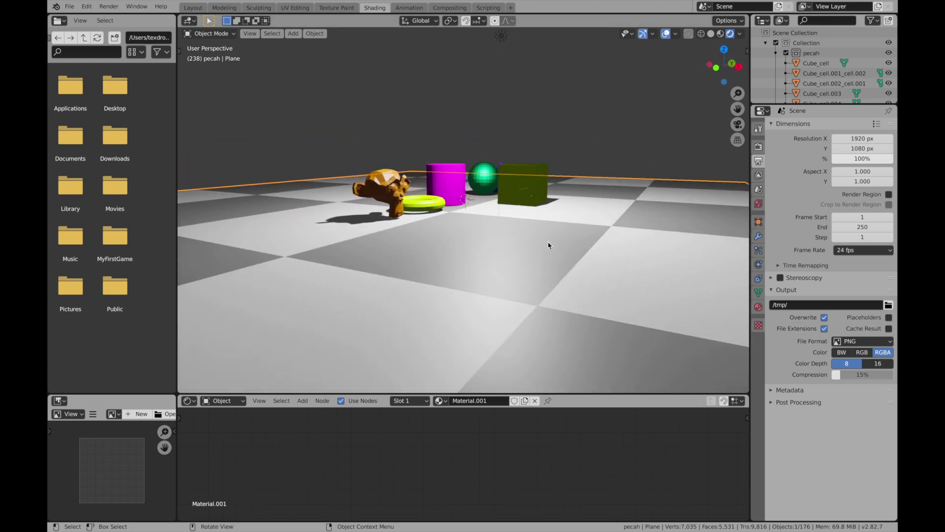
scroll(549, 244, "left", 3)
scroll(549, 245, "left", 3)
scroll(549, 244, "down", 3)
scroll(549, 245, "down", 3)
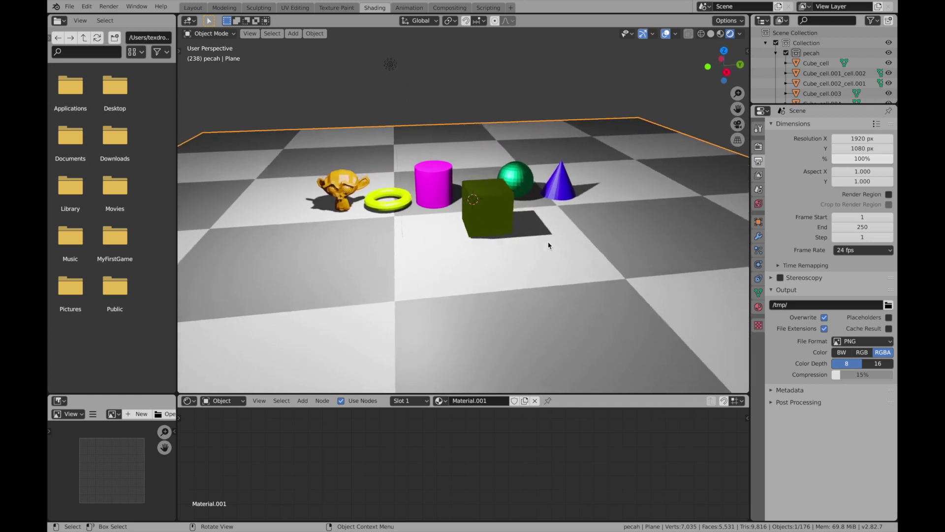
scroll(549, 245, "down", 3)
scroll(549, 245, "down", 3)
scroll(549, 244, "up", 3)
scroll(549, 245, "up", 3)
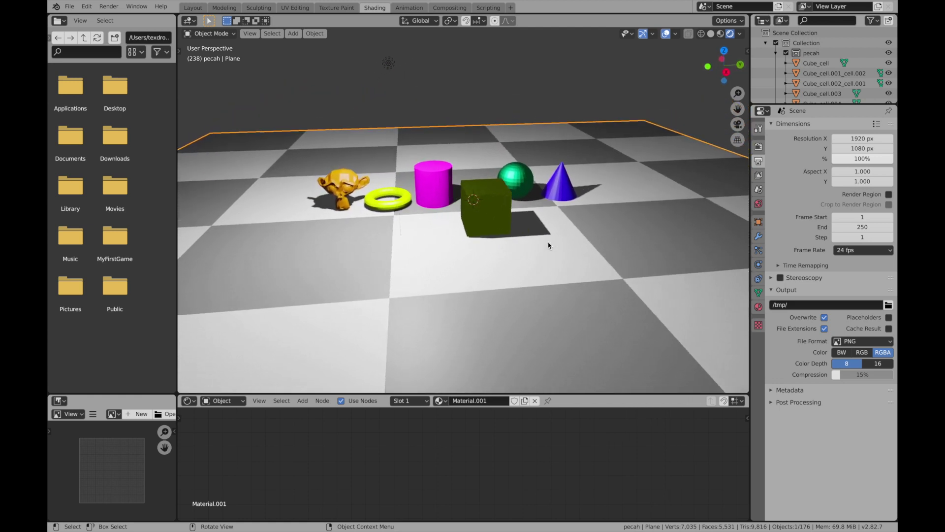
scroll(549, 245, "up", 3)
scroll(549, 245, "up", 2)
scroll(548, 245, "up", 2)
scroll(549, 245, "up", 3)
scroll(548, 245, "up", 1)
scroll(549, 245, "down", 3)
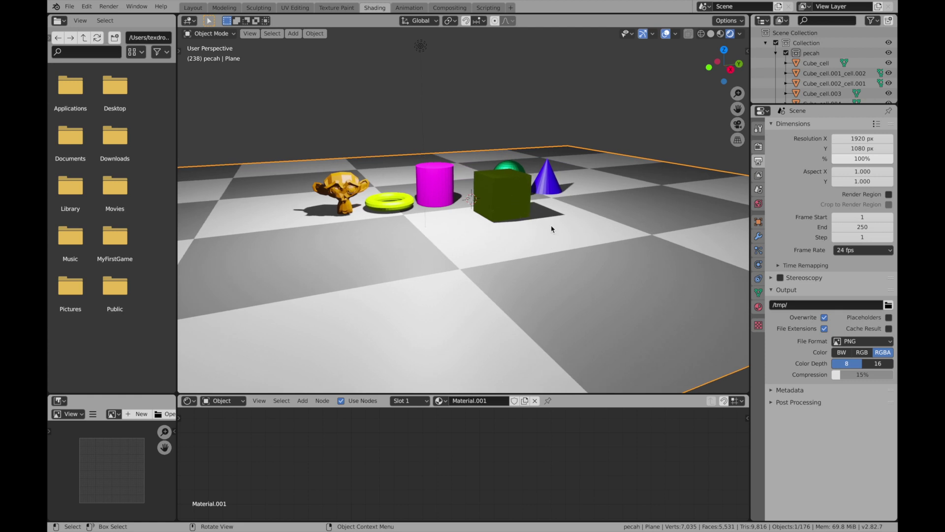
scroll(551, 229, "up", 3)
scroll(551, 228, "up", 3)
scroll(551, 229, "up", 2)
scroll(551, 228, "up", 1)
scroll(551, 228, "up", 1)
scroll(551, 228, "down", 2)
scroll(551, 229, "down", 2)
scroll(551, 228, "down", 2)
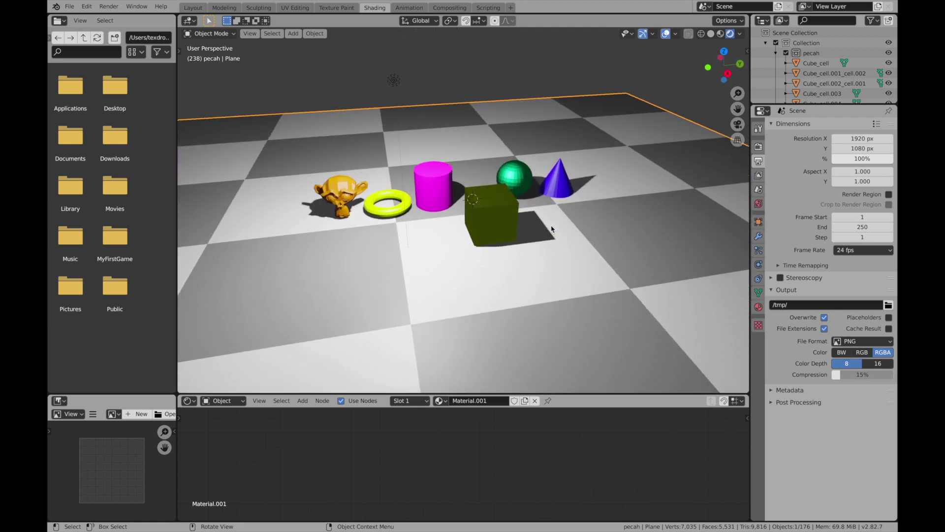
scroll(609, 235, "up", 3)
scroll(609, 235, "up", 1)
scroll(609, 235, "down", 2)
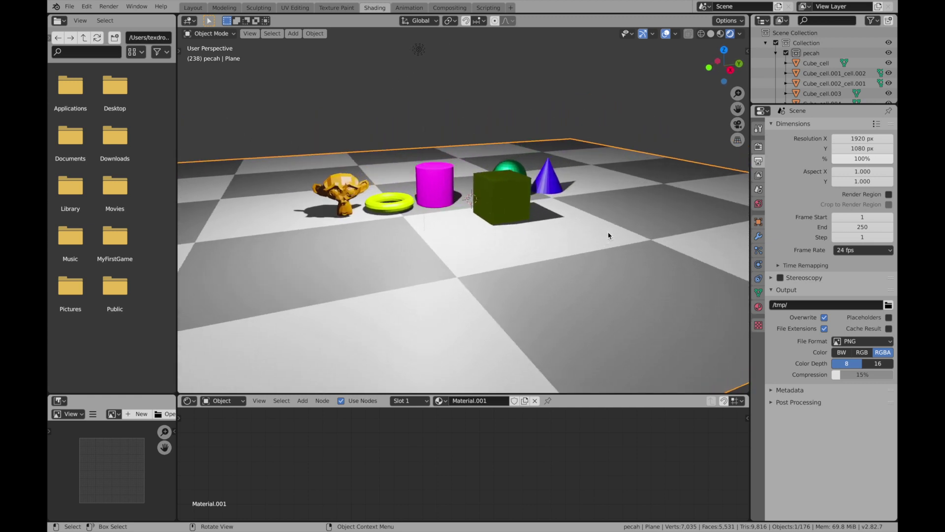
scroll(608, 235, "down", 1)
scroll(608, 236, "down", 2)
scroll(609, 235, "right", 3)
scroll(608, 235, "right", 1)
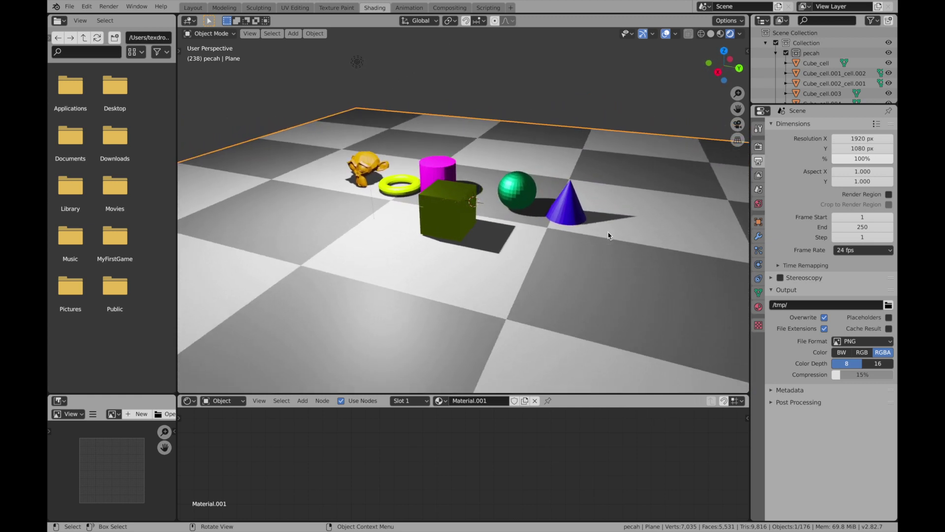
scroll(609, 236, "down", 1)
scroll(608, 235, "up", 3)
scroll(609, 235, "right", 1)
scroll(609, 235, "right", 1)
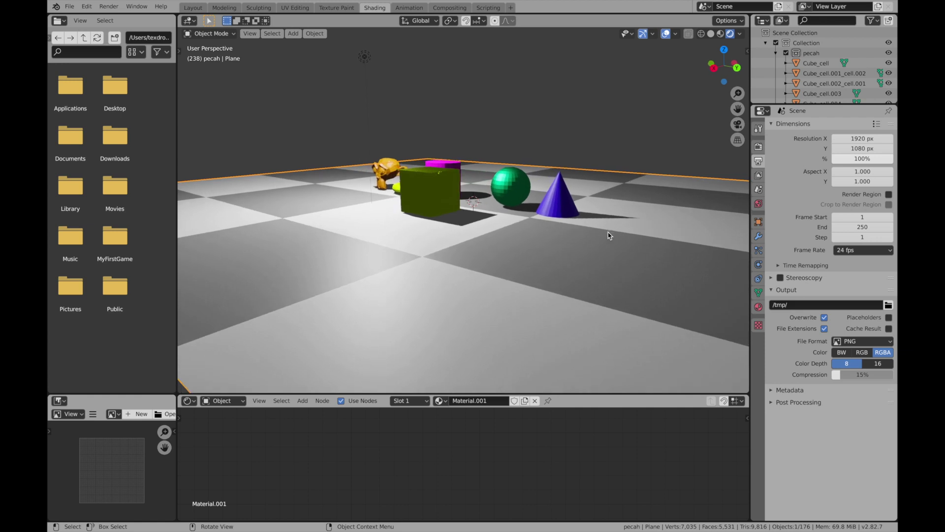
scroll(609, 235, "right", 1)
scroll(609, 236, "down", 1)
scroll(609, 235, "down", 1)
scroll(609, 235, "down", 2)
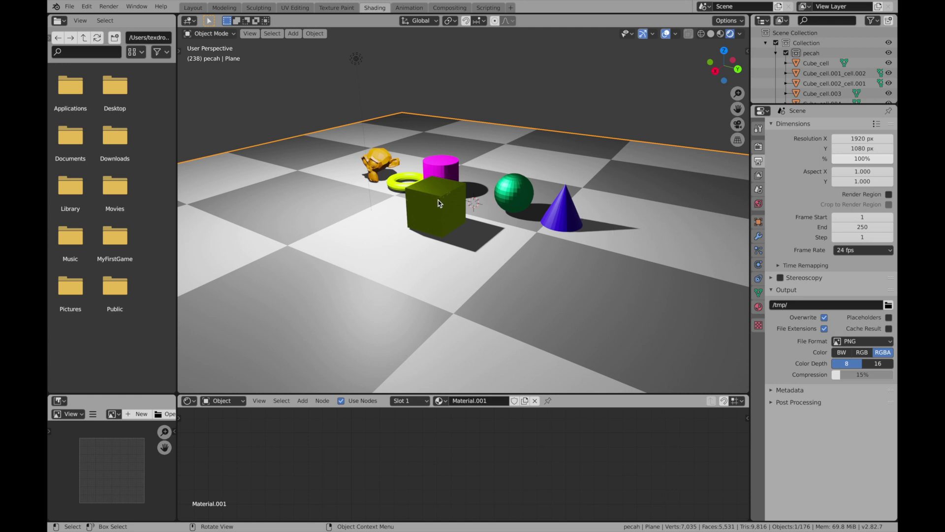
middle_click_drag(523, 272, 487, 274)
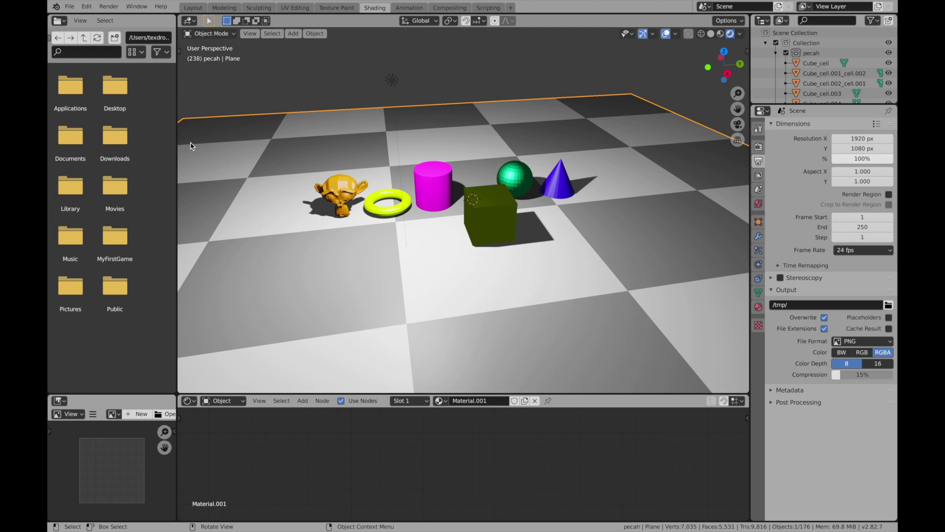
Step: Start a new General file, discarding the demo scene's unsaved changes
left_click(70, 6)
mouse_move(82, 17)
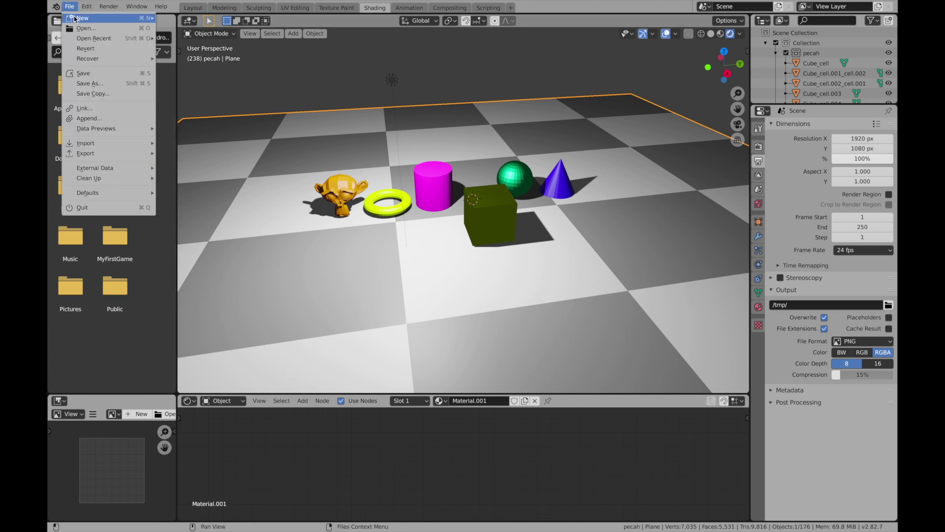
left_click(171, 20)
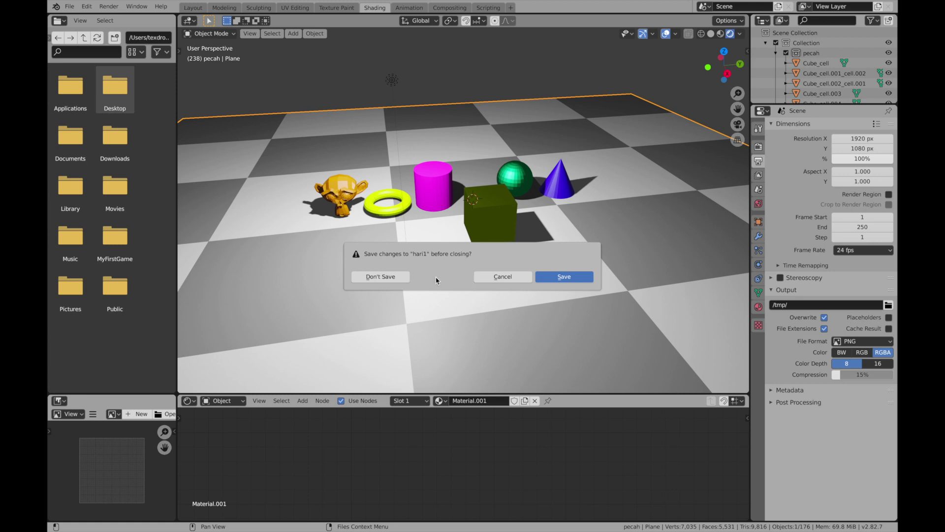
left_click(400, 277)
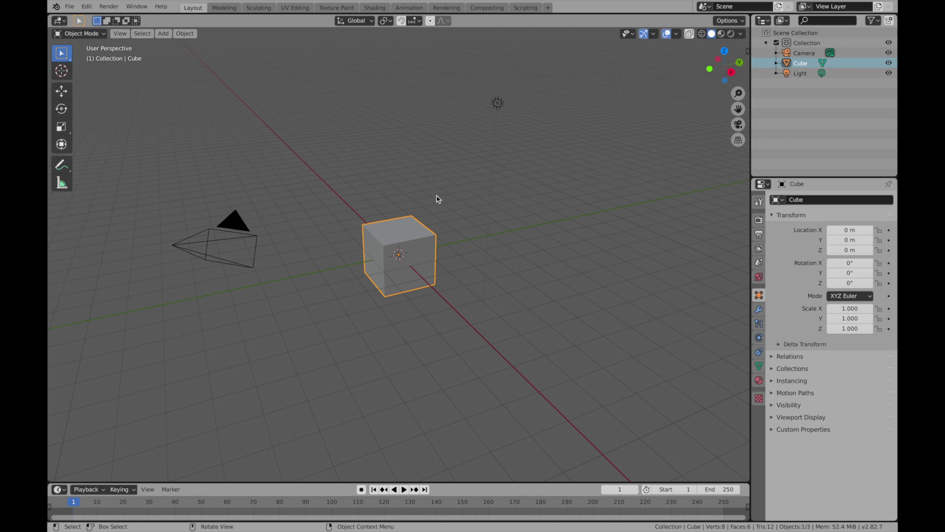
Step: Add a plane mesh at the origin
left_click(191, 36)
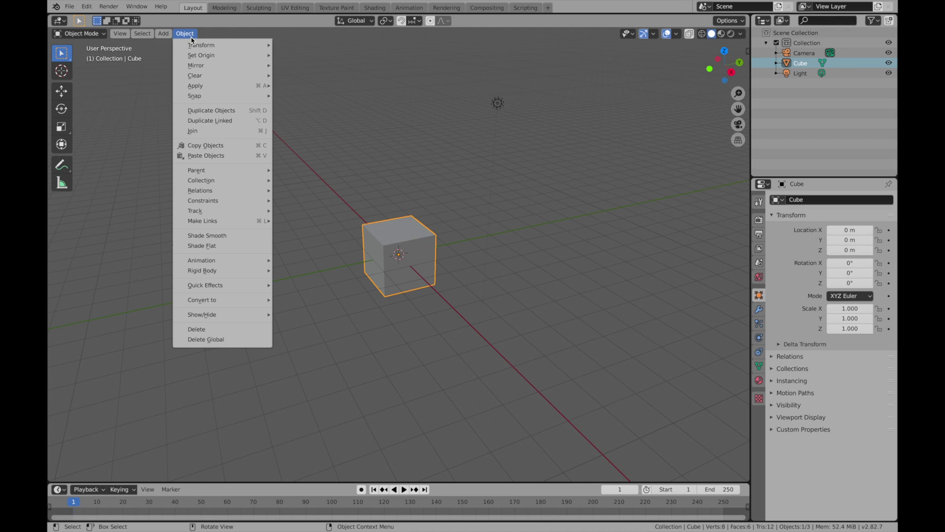
left_click(170, 33)
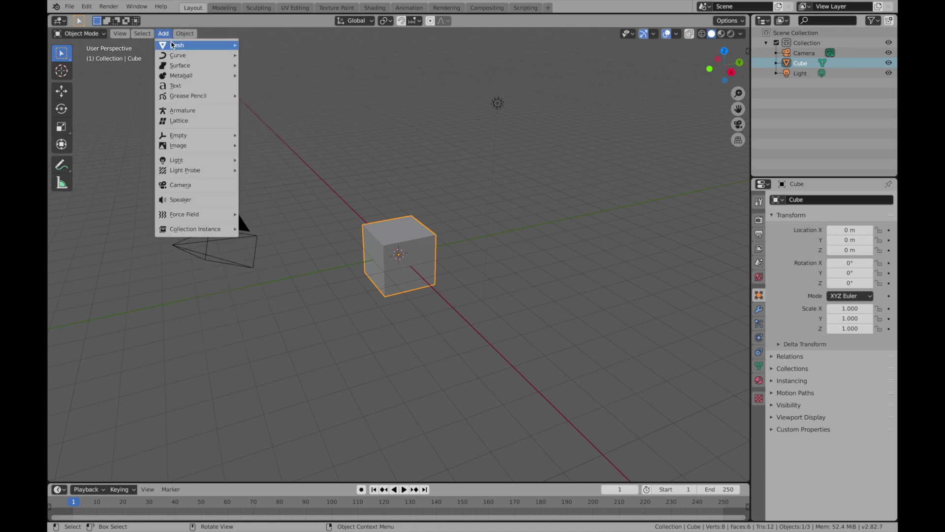
left_click(256, 46)
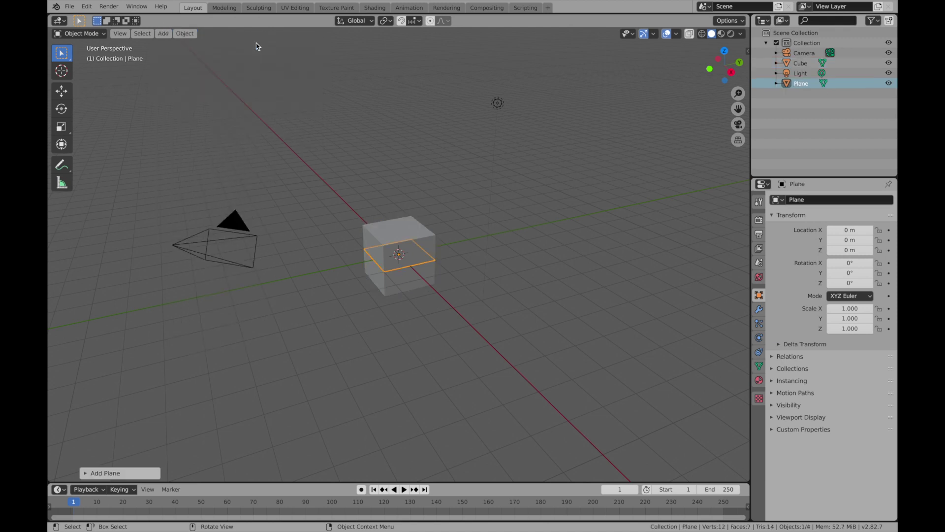
Step: Scale the plane along X and Y to about 5.046 by 4.942
left_click(61, 127)
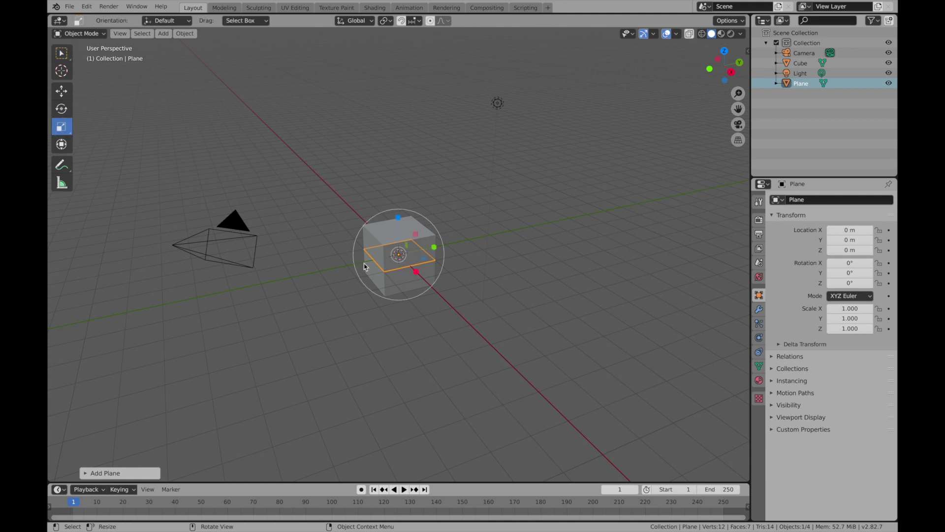
left_click_drag(416, 272, 461, 335)
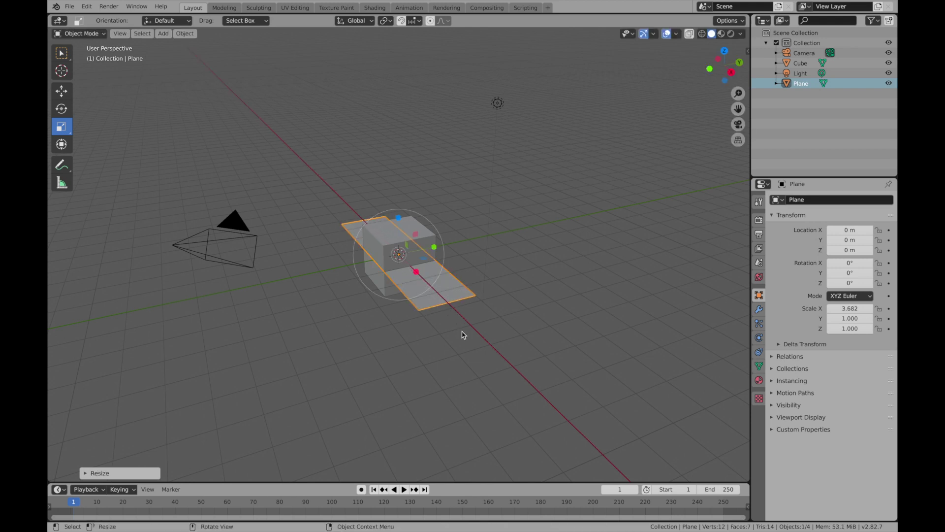
left_click_drag(434, 247, 541, 220)
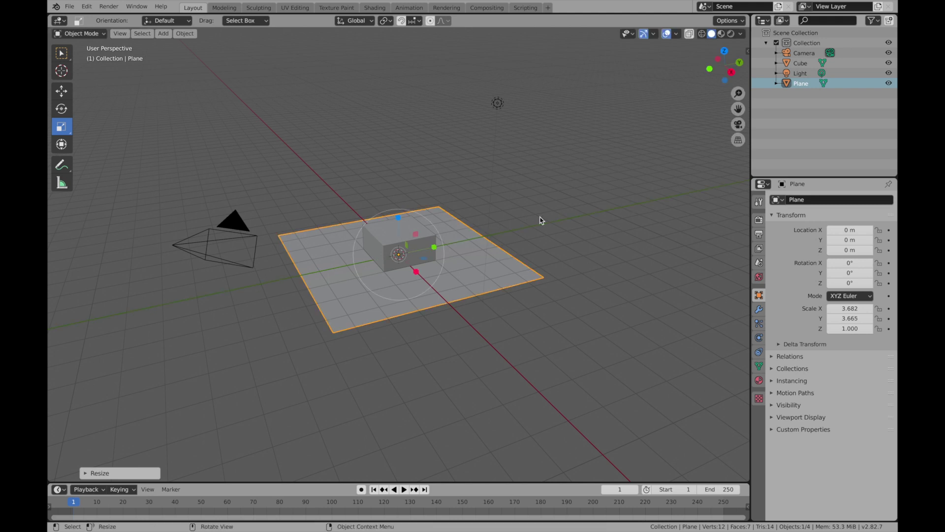
left_click_drag(416, 273, 422, 285)
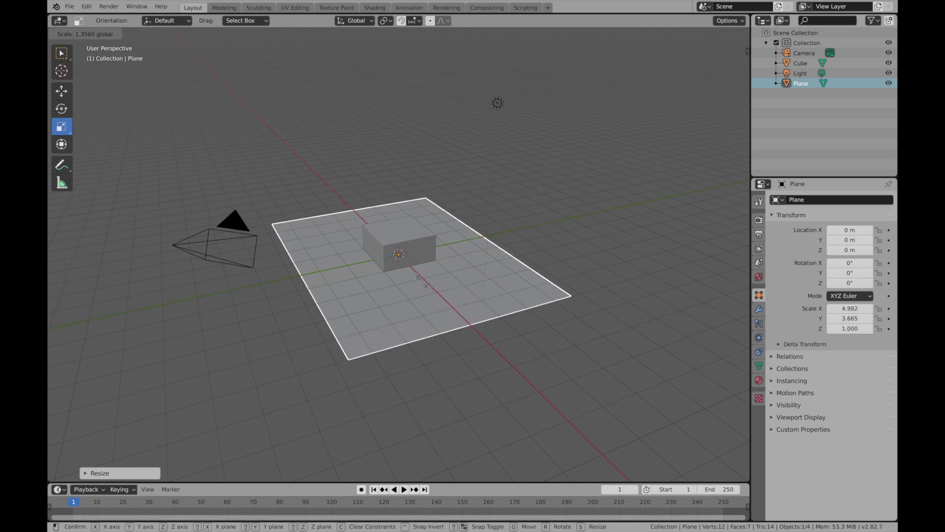
left_click_drag(437, 247, 450, 244)
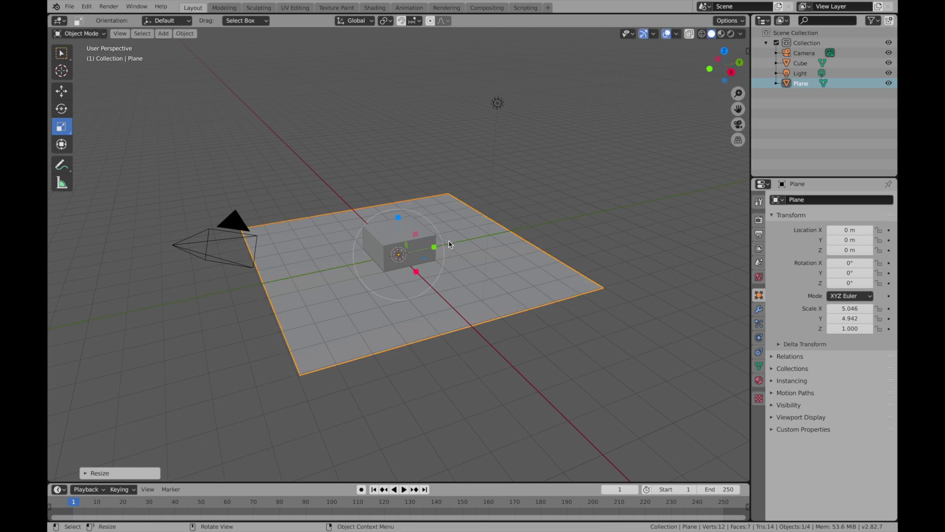
Step: Select the cube and move it up along Z to 1.0859 m above the plane
left_click(506, 209)
left_click(421, 236)
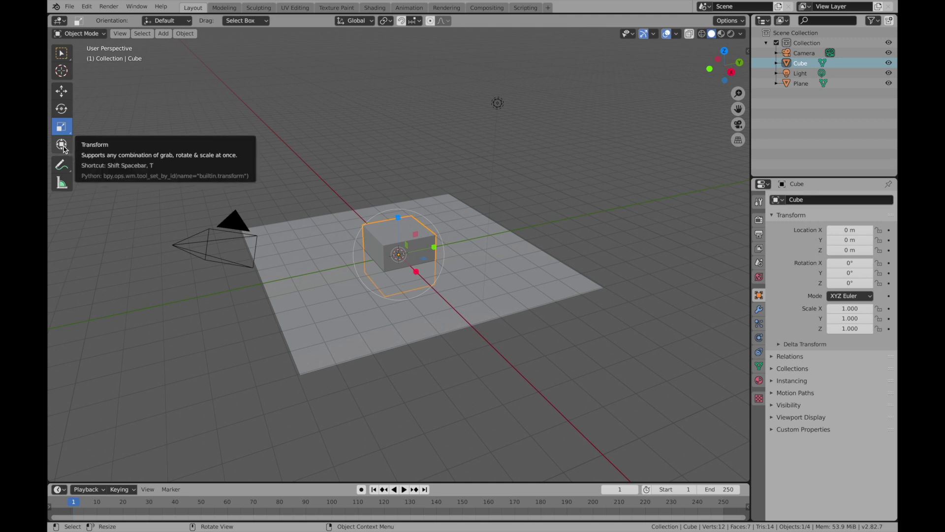
left_click(61, 90)
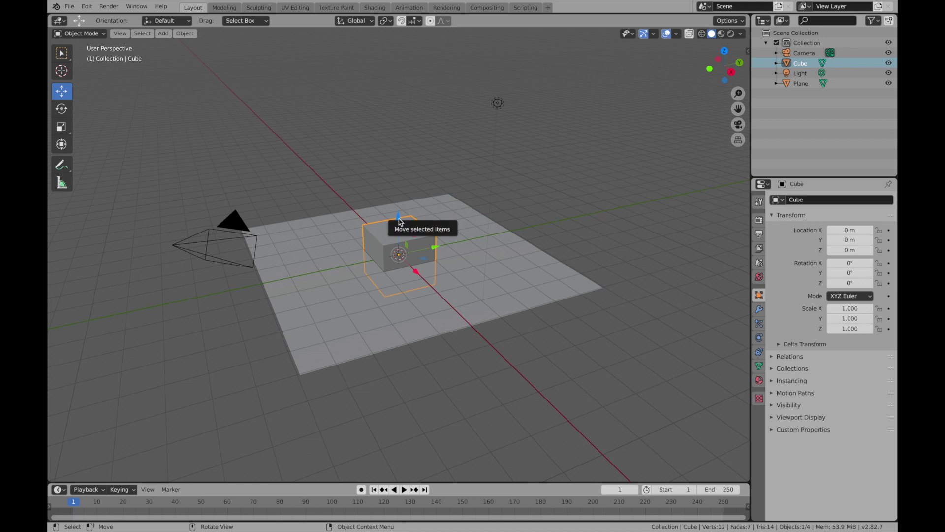
left_click_drag(399, 222, 401, 194)
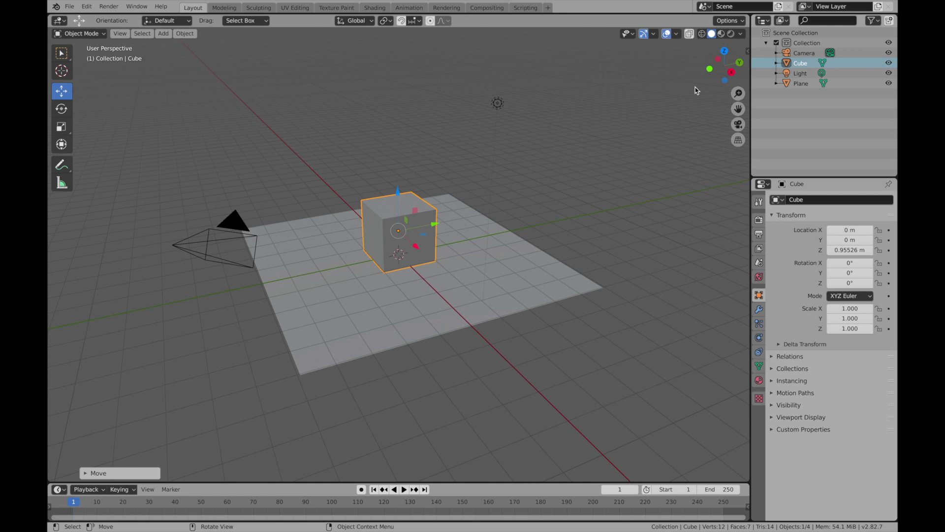
left_click(731, 73)
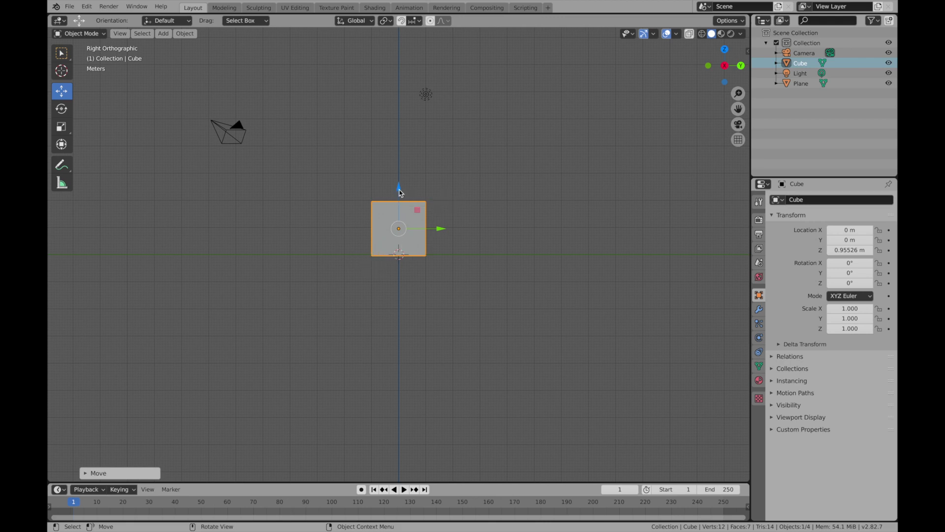
left_click_drag(399, 189, 399, 185)
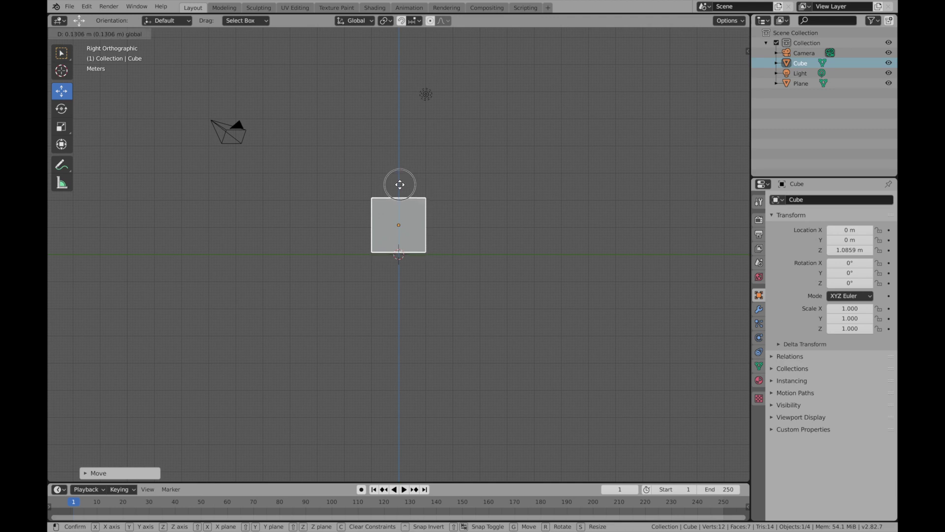
left_click_drag(399, 185, 401, 187)
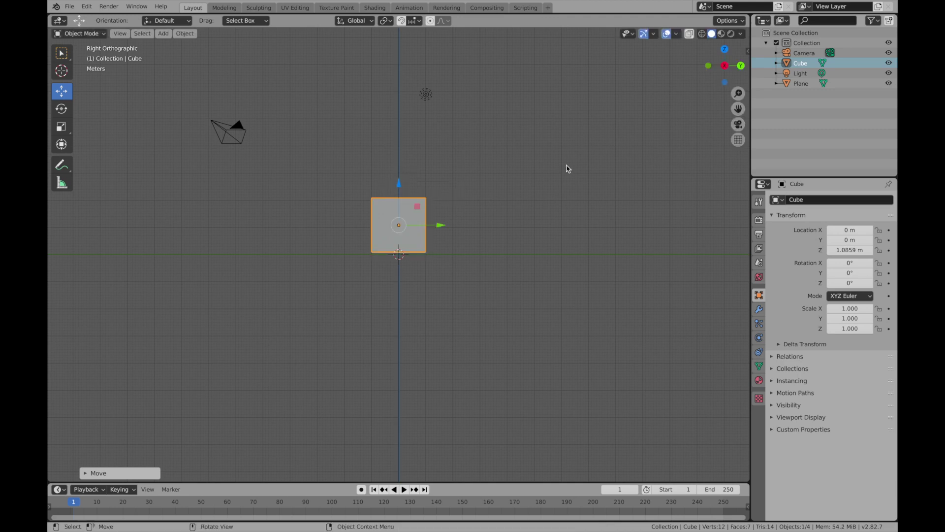
middle_click_drag(493, 251, 458, 244)
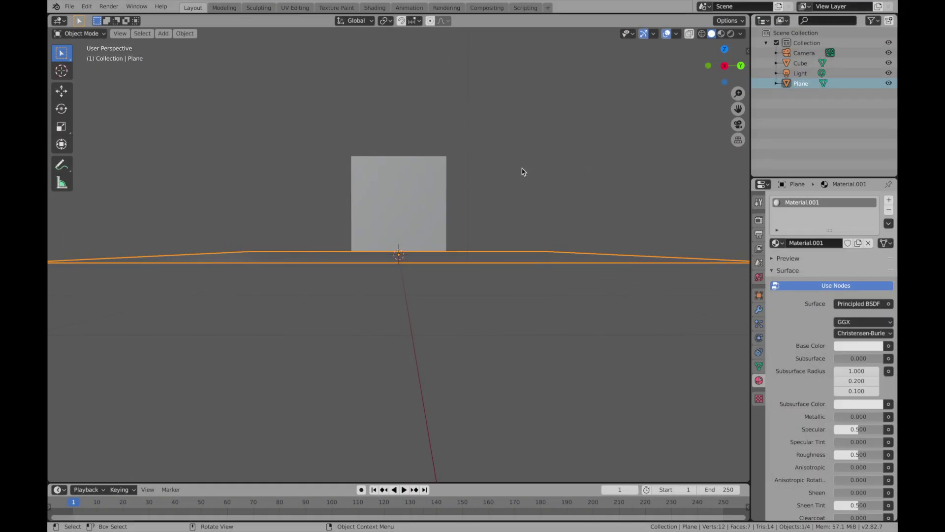
Step: Hide the Plane in the Outliner so only the cube shows
middle_click_drag(524, 172, 523, 172)
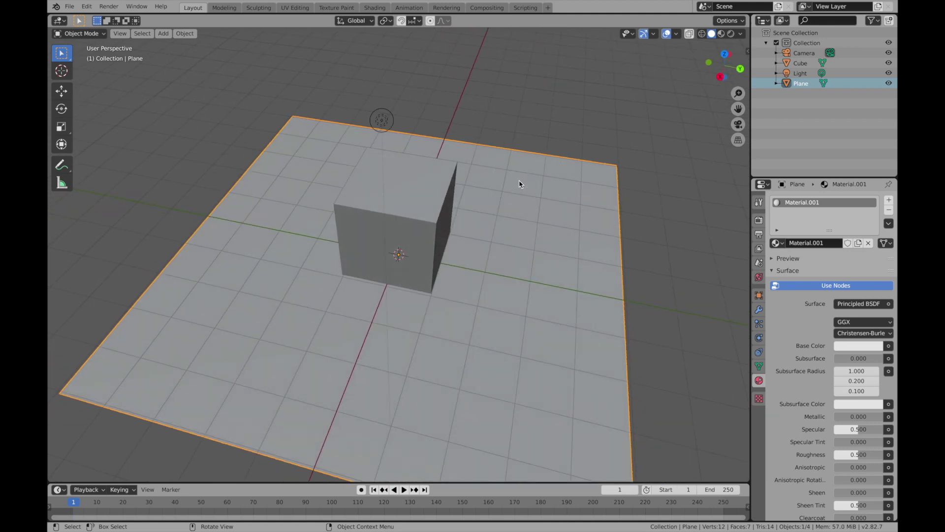
left_click(889, 83)
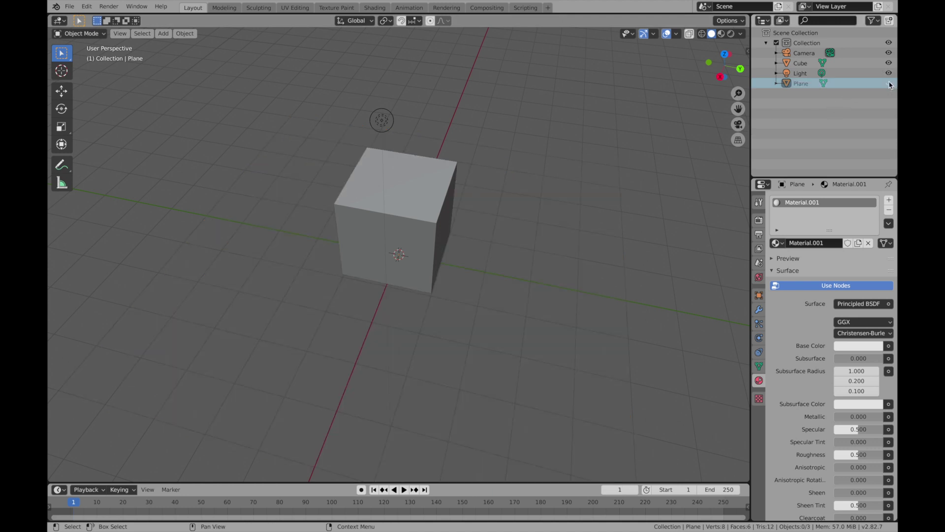
Step: Orbit around the cube and activate the Annotate tool
middle_click_drag(398, 222, 384, 222)
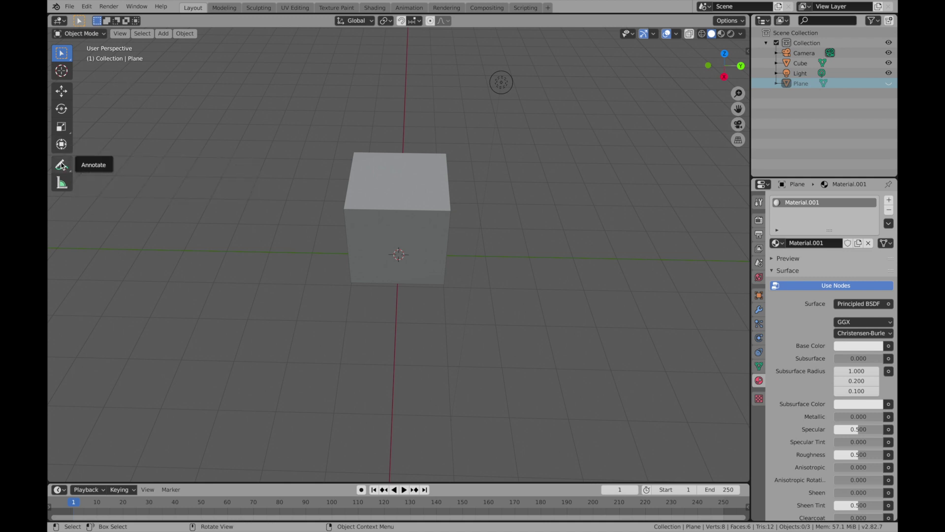
left_click(62, 166)
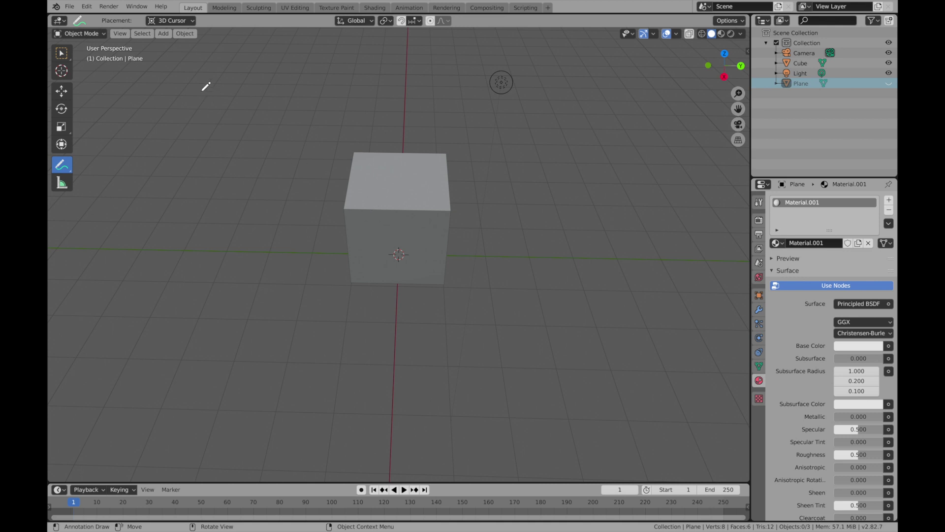
left_click(87, 7)
left_click(105, 152)
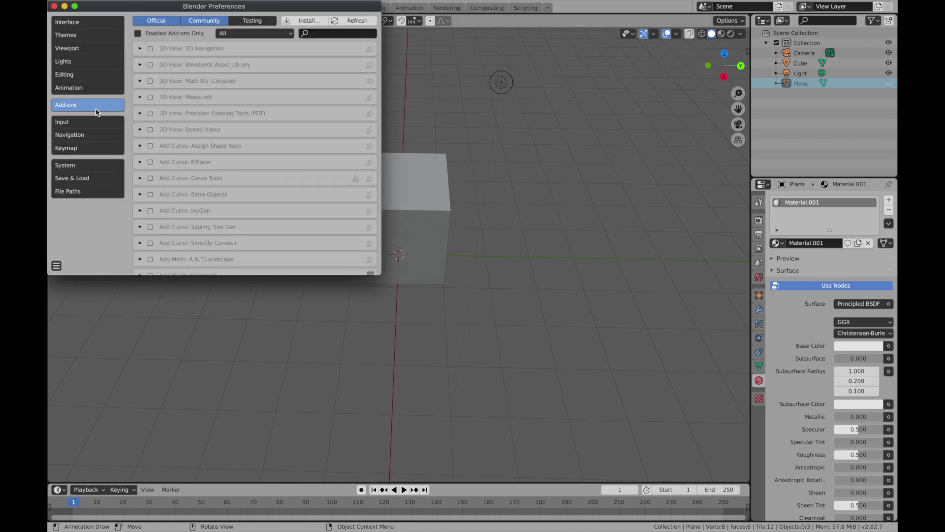
left_click(95, 108)
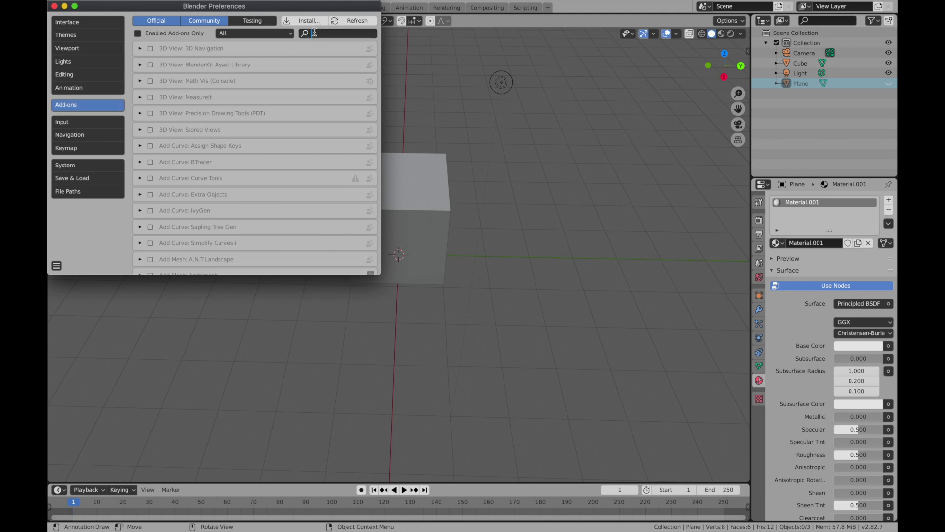
type("cell")
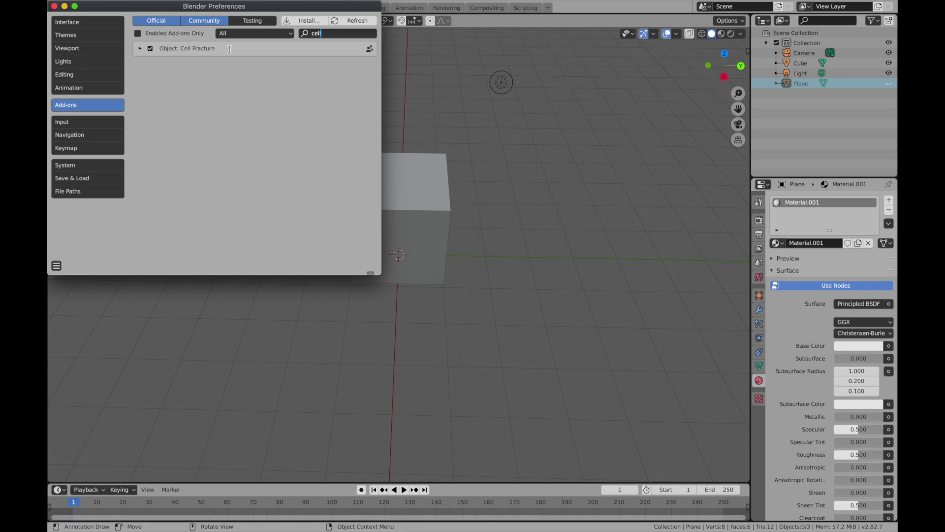
key("Return")
left_click(151, 50)
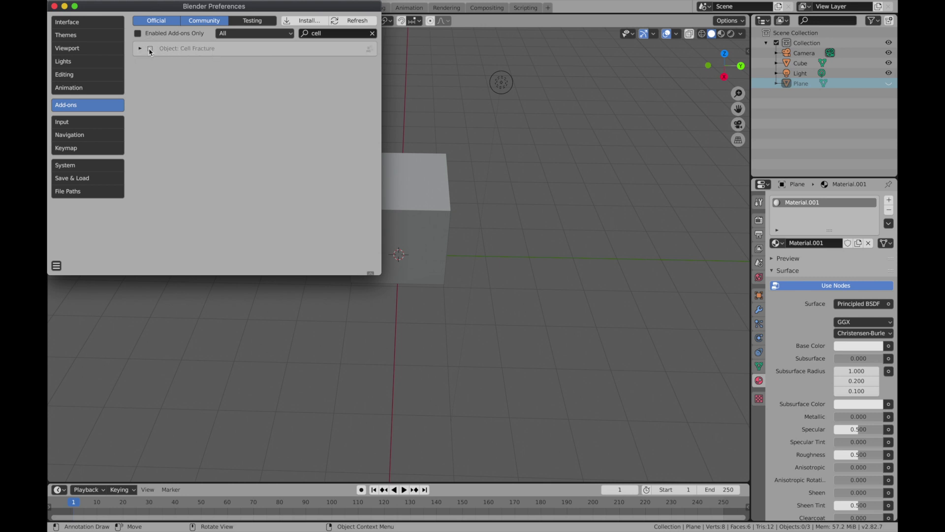
left_click(150, 50)
left_click(54, 6)
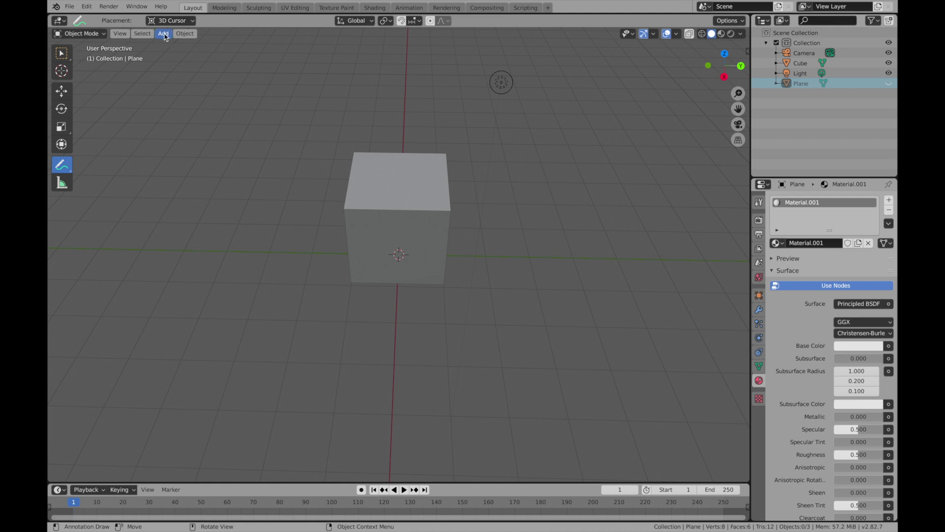
Step: Set annotation placement to Surface and draw a stroke down the cube's left side
left_click(195, 23)
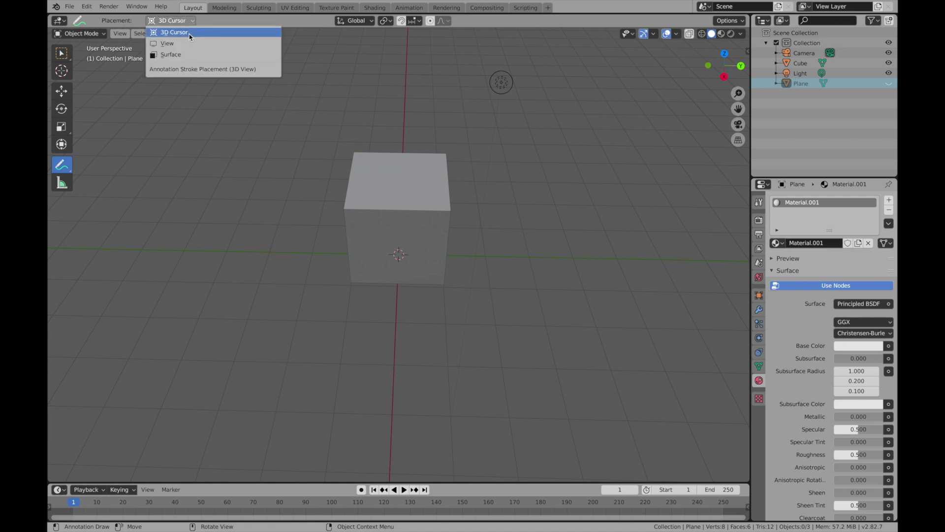
left_click(184, 55)
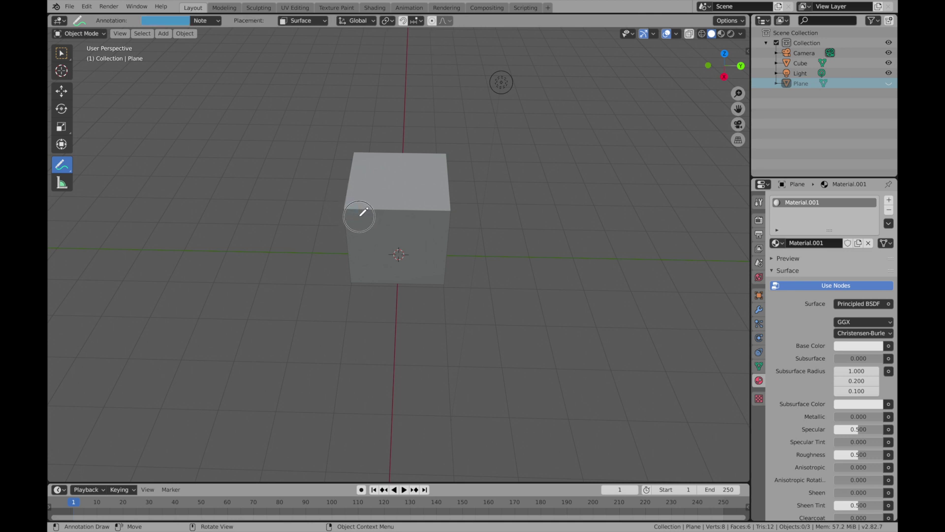
mouse_move(348, 200)
left_mouse_down()
mouse_move(348, 216)
mouse_move(372, 239)
mouse_move(362, 213)
mouse_move(348, 211)
mouse_move(381, 185)
mouse_move(359, 231)
mouse_move(428, 226)
mouse_move(396, 204)
mouse_move(416, 152)
mouse_move(361, 152)
mouse_move(450, 255)
mouse_move(415, 268)
left_mouse_up()
Step: Orbit around the cube to scribble annotation strokes across its remaining faces
mouse_move(420, 272)
middle_mouse_down()
mouse_move(417, 238)
mouse_move(340, 251)
middle_mouse_up()
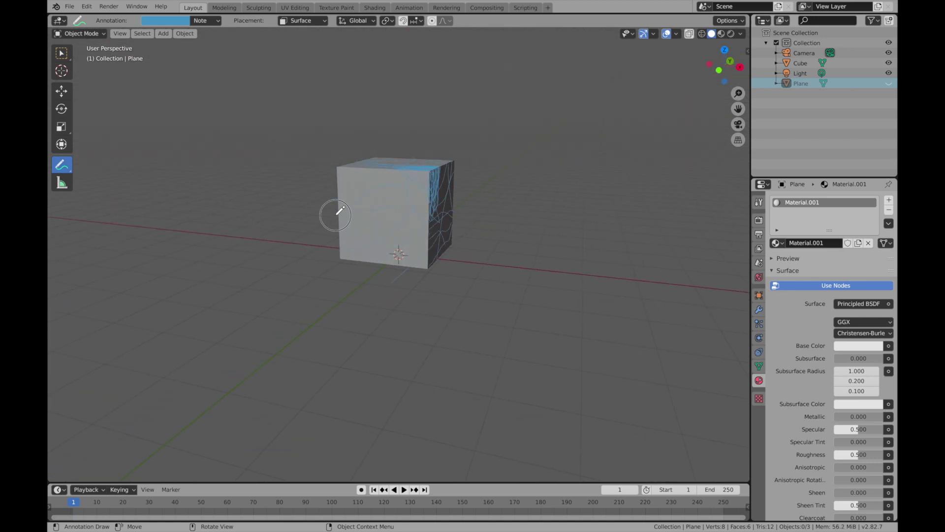
mouse_move(338, 173)
middle_mouse_down()
mouse_move(412, 222)
mouse_move(348, 228)
middle_mouse_up()
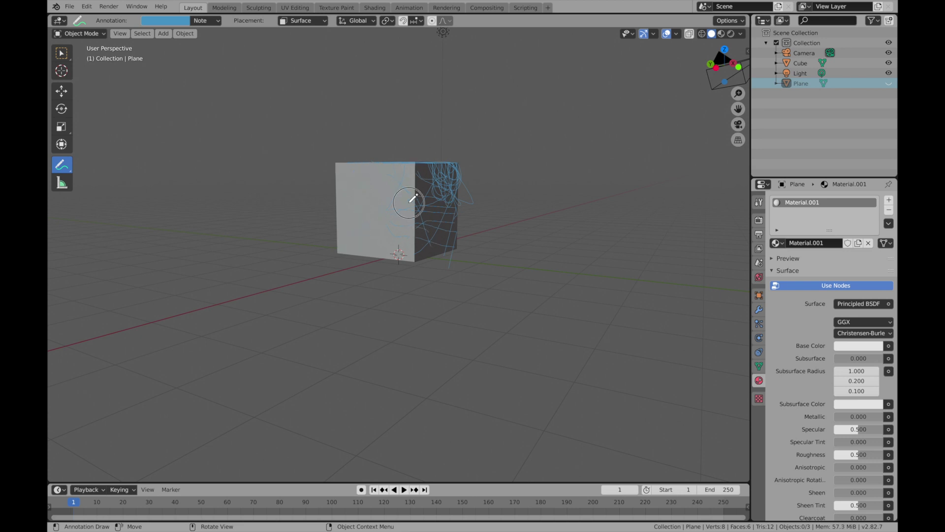
mouse_move(407, 247)
middle_mouse_down()
mouse_move(439, 231)
mouse_move(422, 165)
middle_mouse_up()
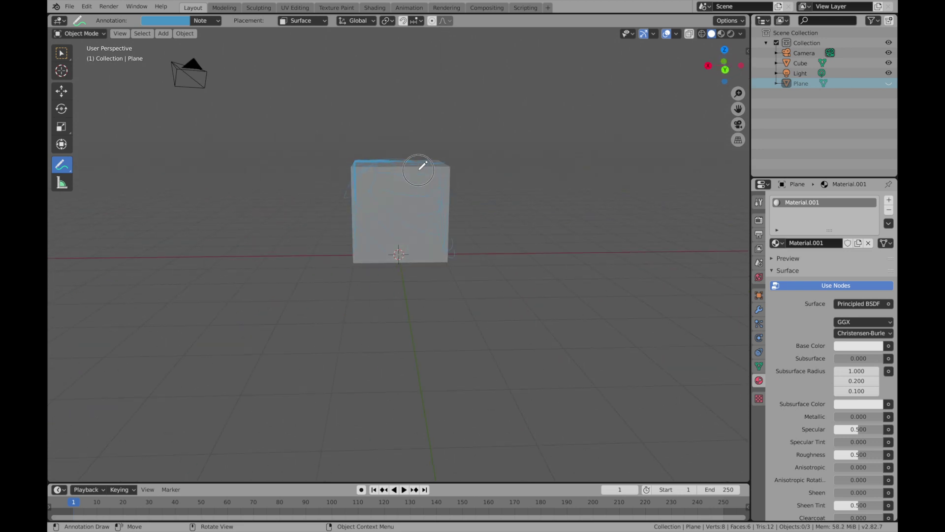
middle_click_drag(400, 265, 462, 236)
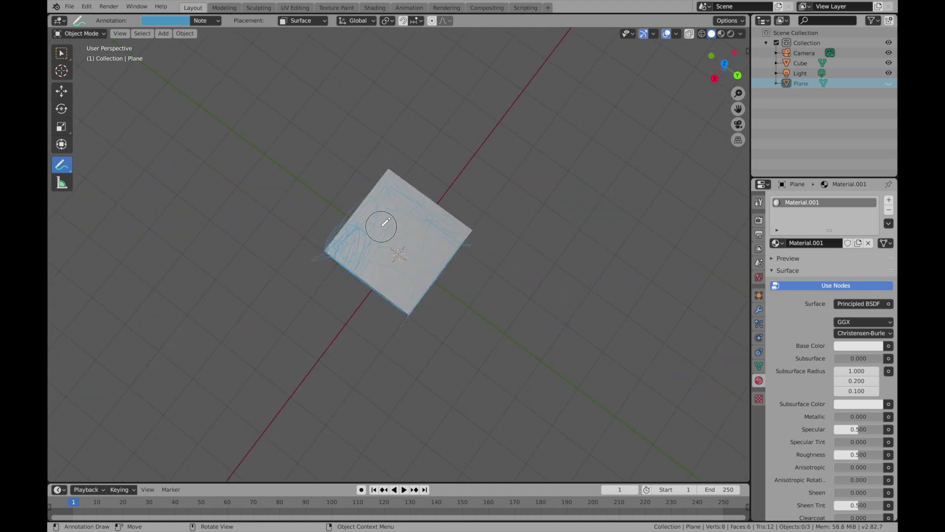
mouse_move(420, 273)
middle_mouse_down()
mouse_move(428, 295)
mouse_move(398, 261)
middle_mouse_up()
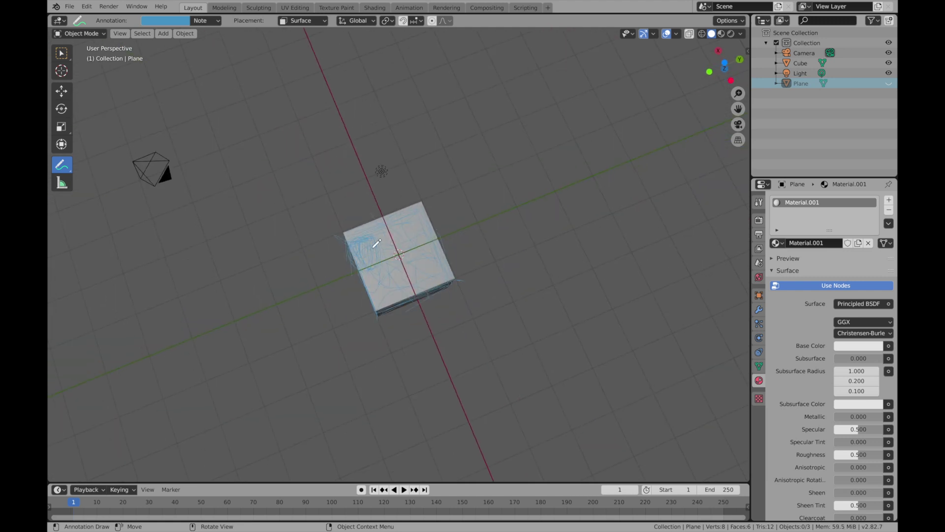
middle_click_drag(428, 306, 430, 306)
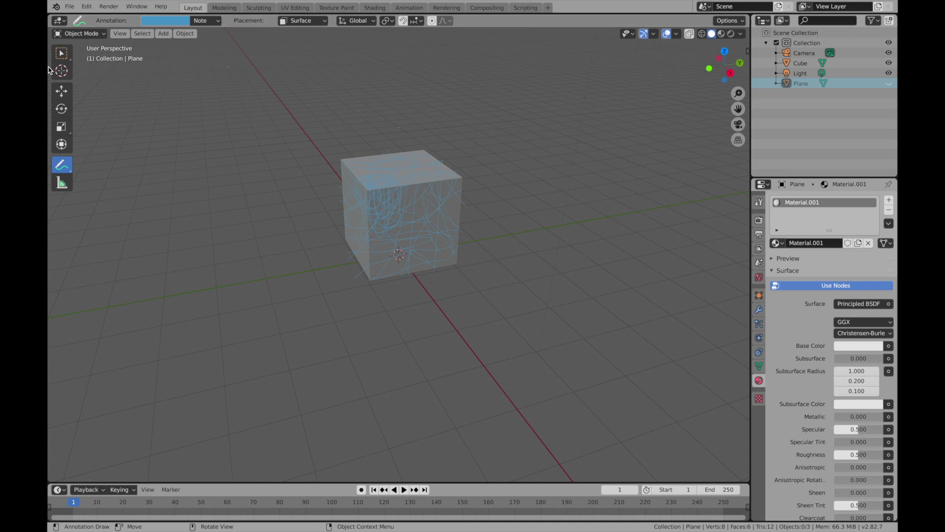
left_click(61, 52)
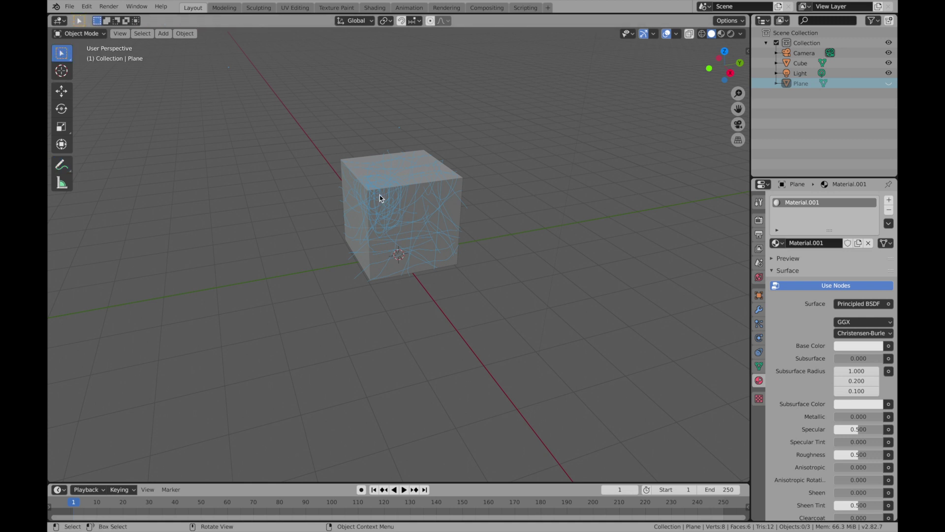
Step: Select the cube and search 'ce' to open the Cell Fracture operator settings
left_click(420, 190)
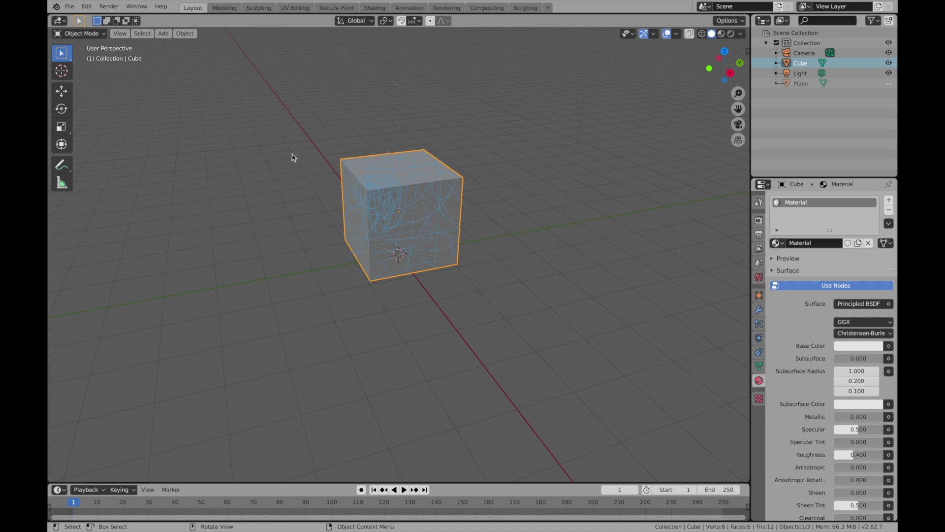
left_click(86, 9)
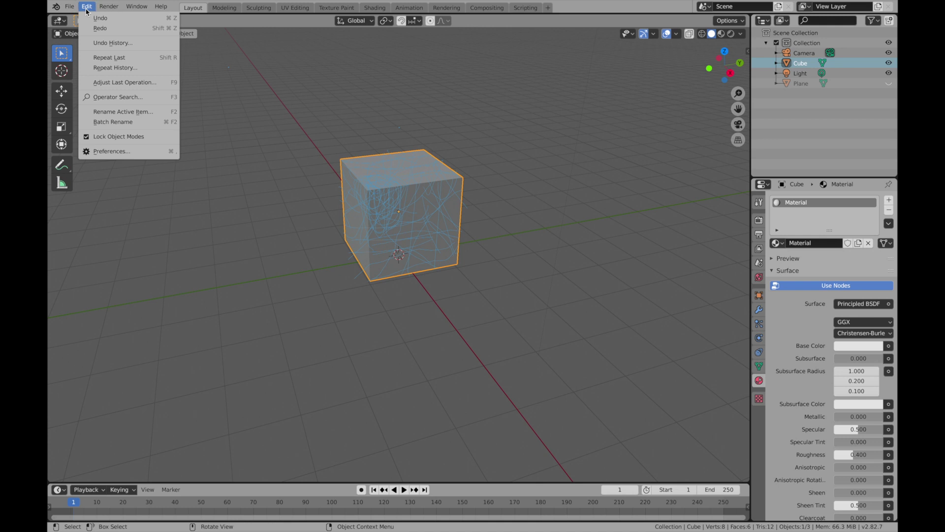
left_click(115, 96)
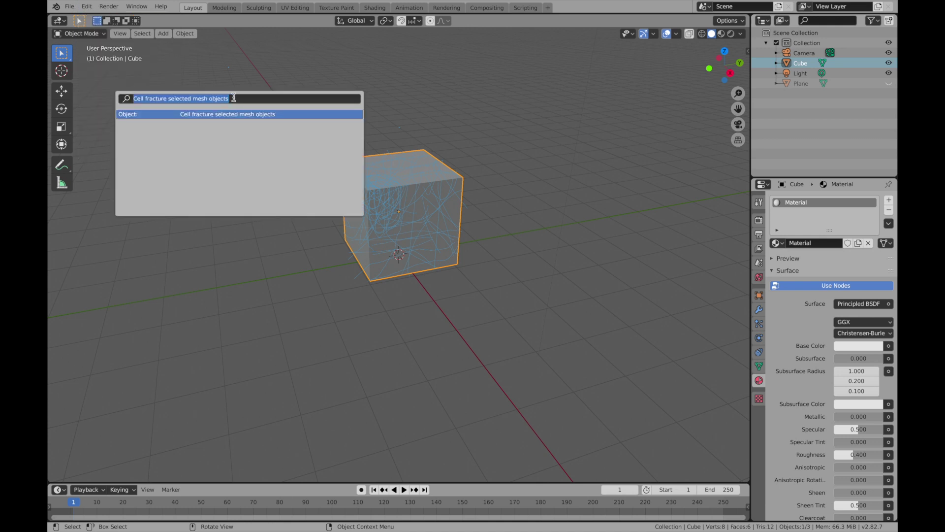
type("cell")
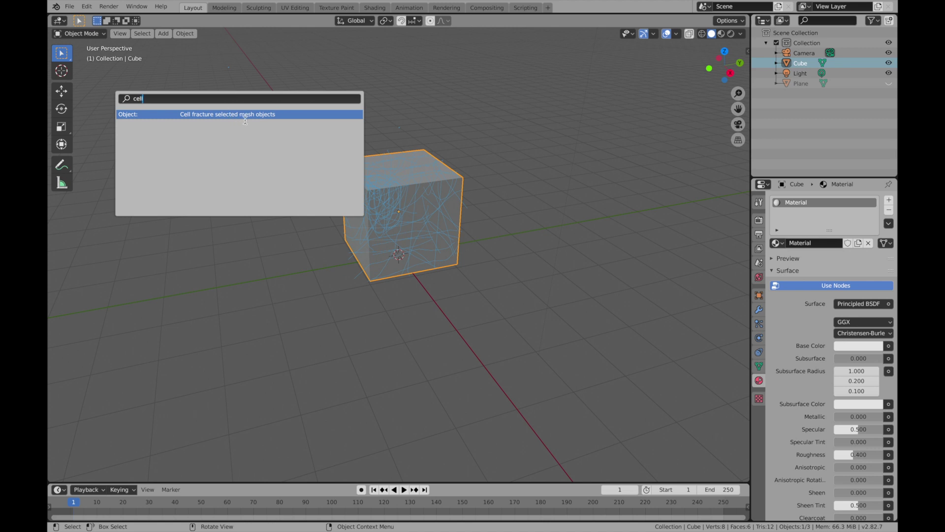
left_click(250, 116)
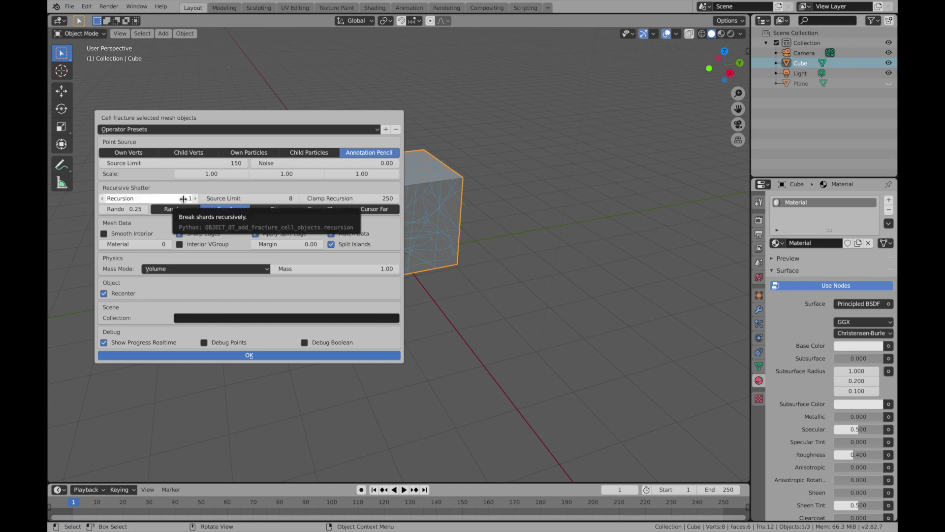
Step: Name the shard collection 'retak' and run the cell fracture
left_click(185, 318)
type("retak")
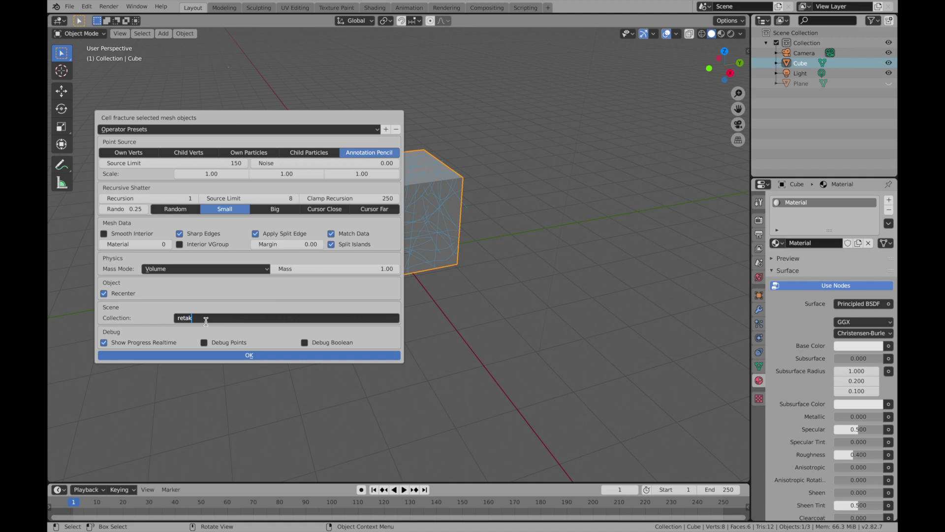
left_click(254, 356)
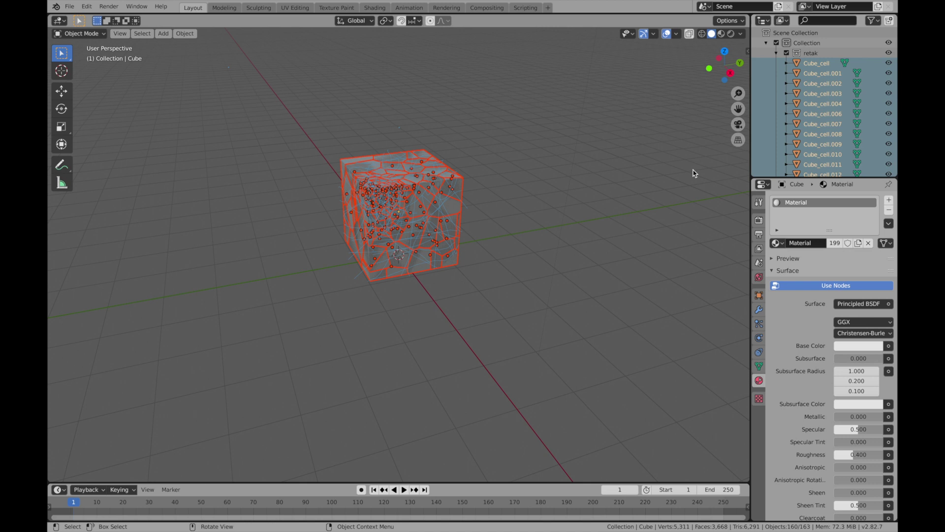
Step: Hide the Note annotation layer from the sidebar's View tab
key("n")
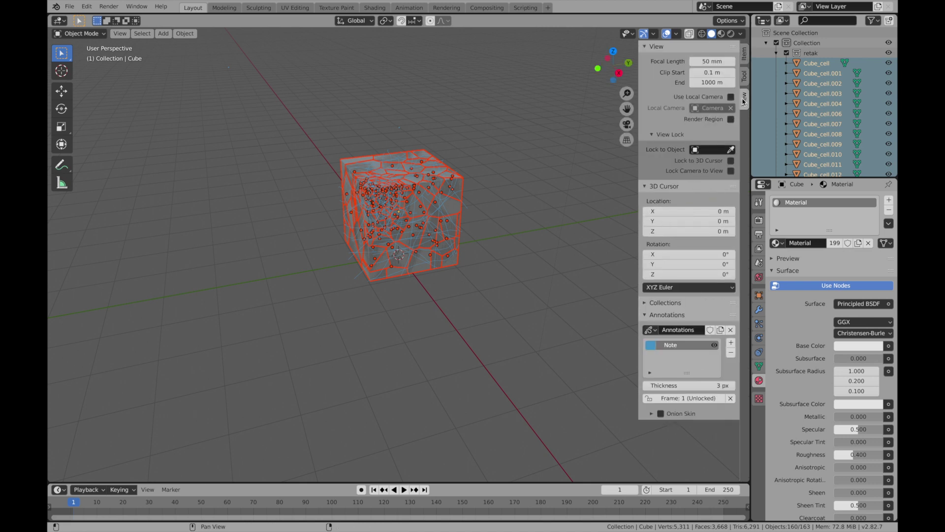
left_click(746, 102)
left_click(746, 78)
left_click(746, 59)
left_click(745, 75)
left_click(746, 99)
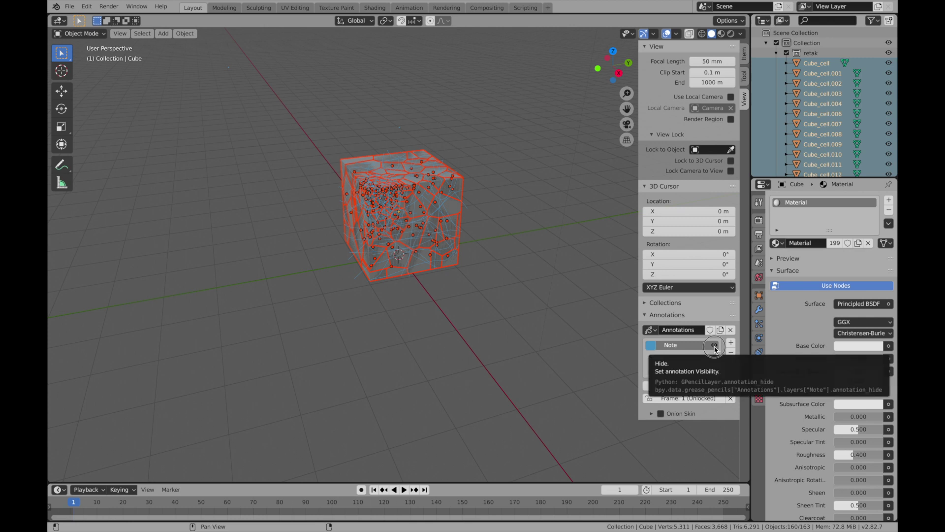
left_click(714, 345)
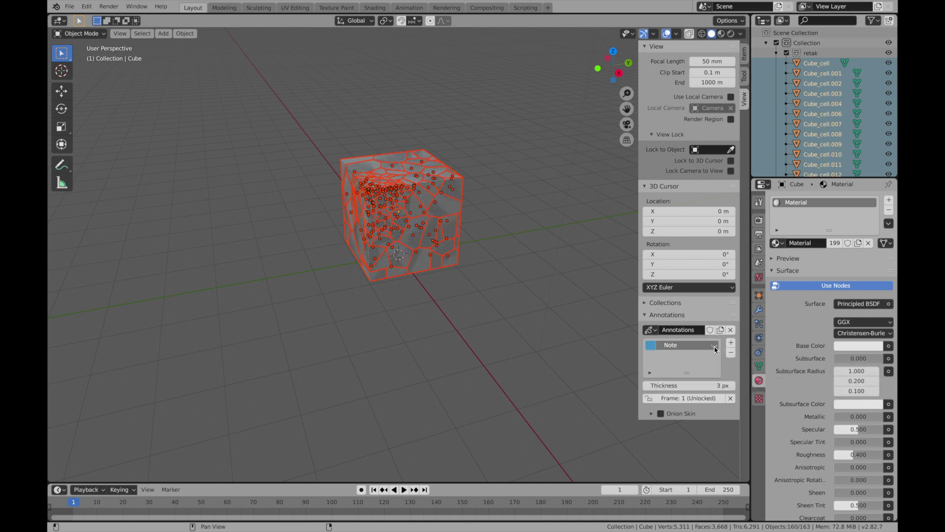
Step: Deselect everything and close the viewport sidebar
left_click(502, 217)
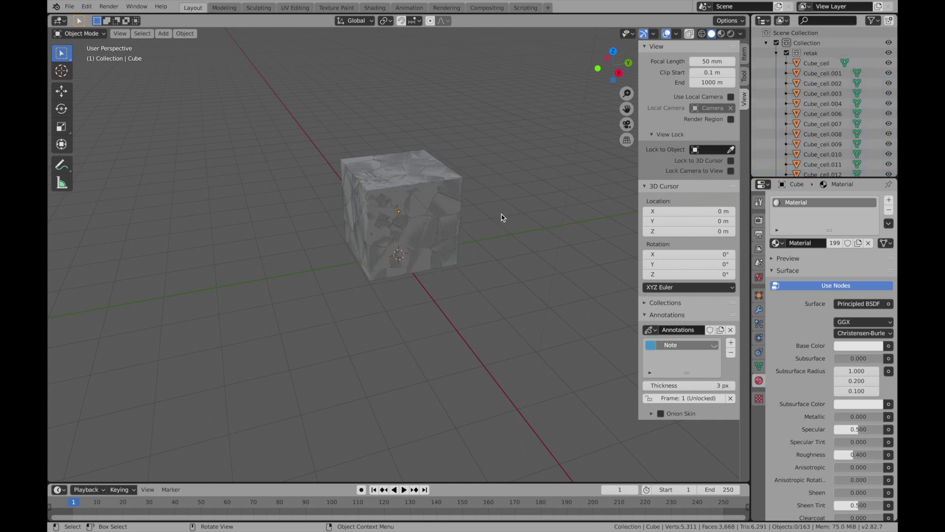
middle_click_drag(435, 206, 435, 206)
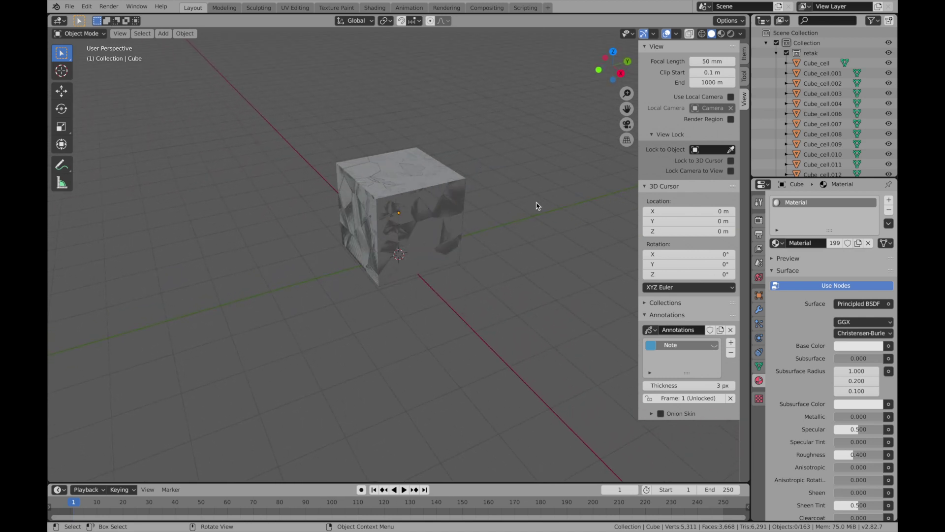
key("n")
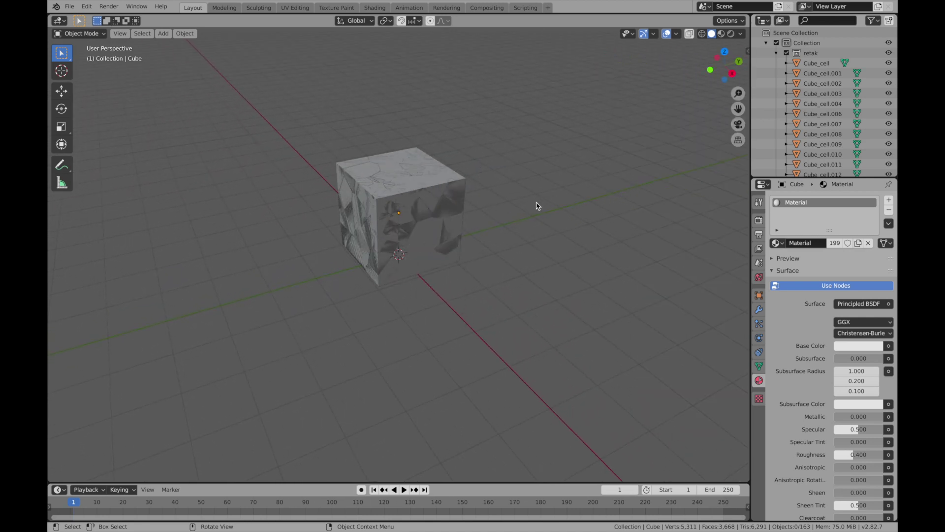
middle_click_drag(411, 211, 411, 208)
Step: Make shard Cube_cell.105 an active rigid body with friction 0.704
left_click(589, 266)
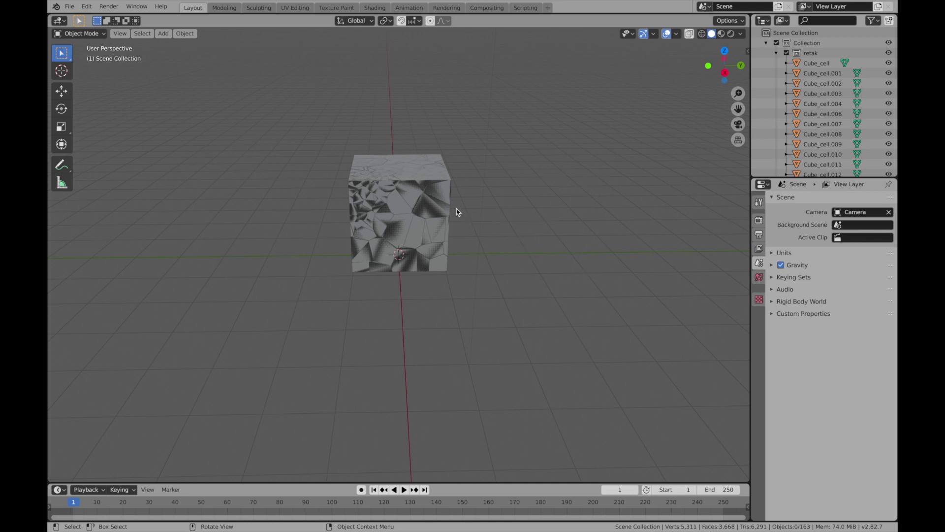
left_click(444, 193)
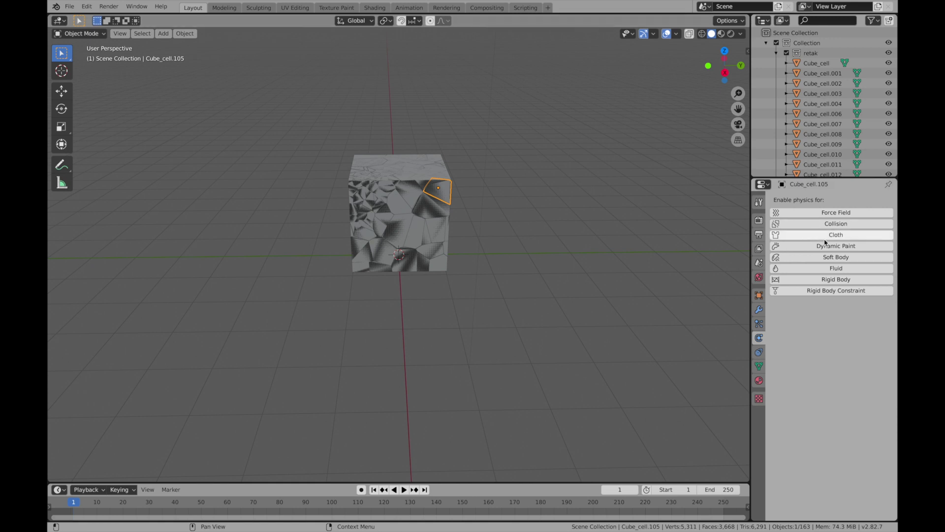
left_click(836, 280)
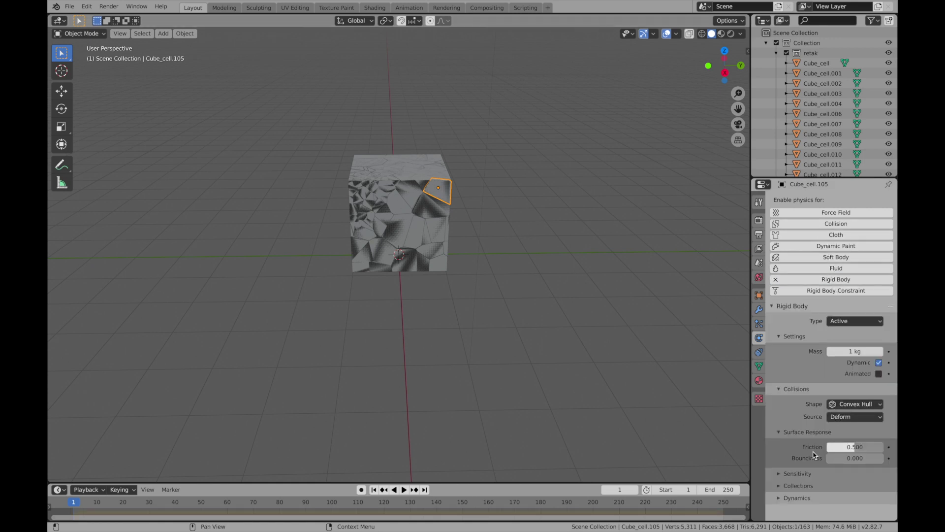
left_click_drag(859, 447, 886, 447)
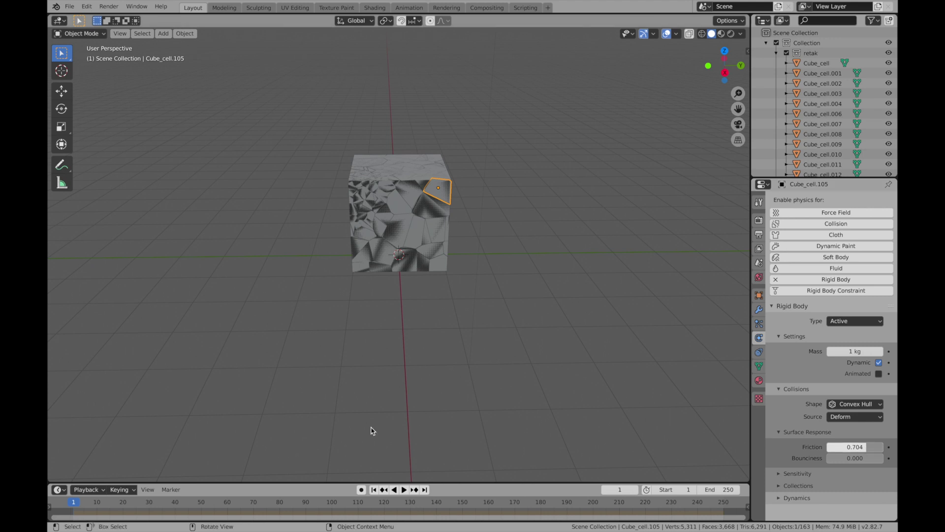
Step: Play and stop the shard's fall, then exclude the retak collection
left_click(404, 490)
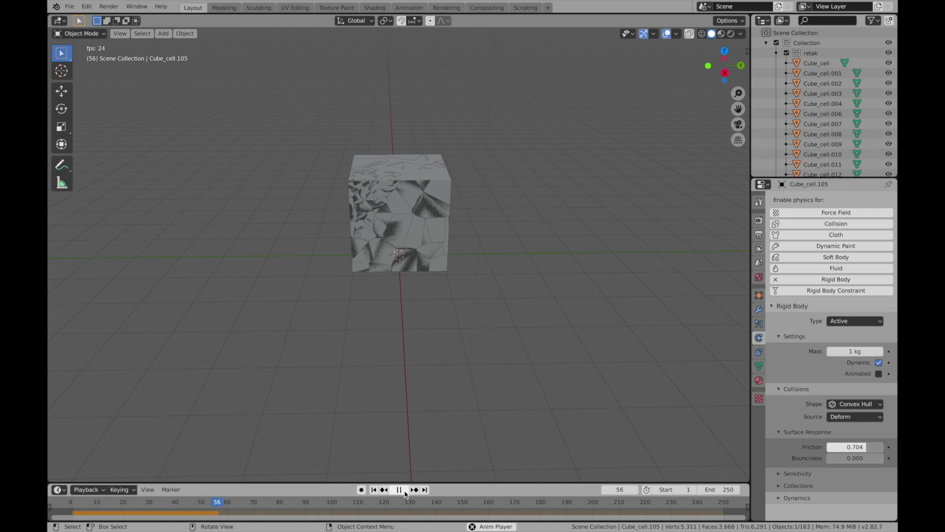
left_click(403, 491)
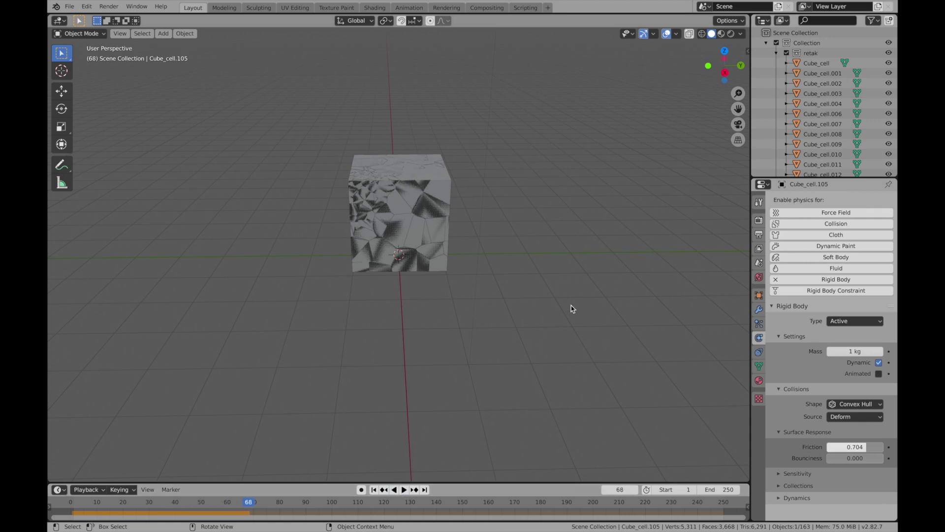
left_click(787, 54)
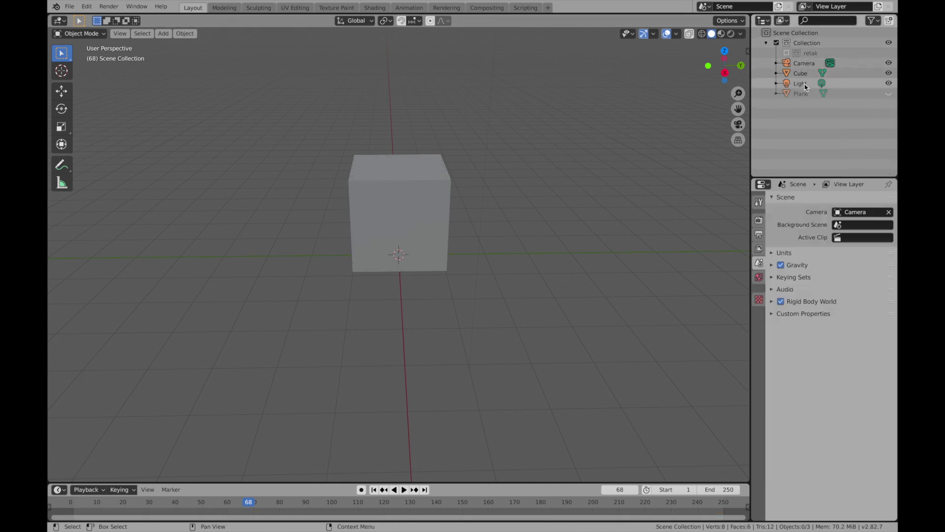
Step: Unhide the ground plane and retak shards, then make Plane a Passive rigid body
left_click(889, 94)
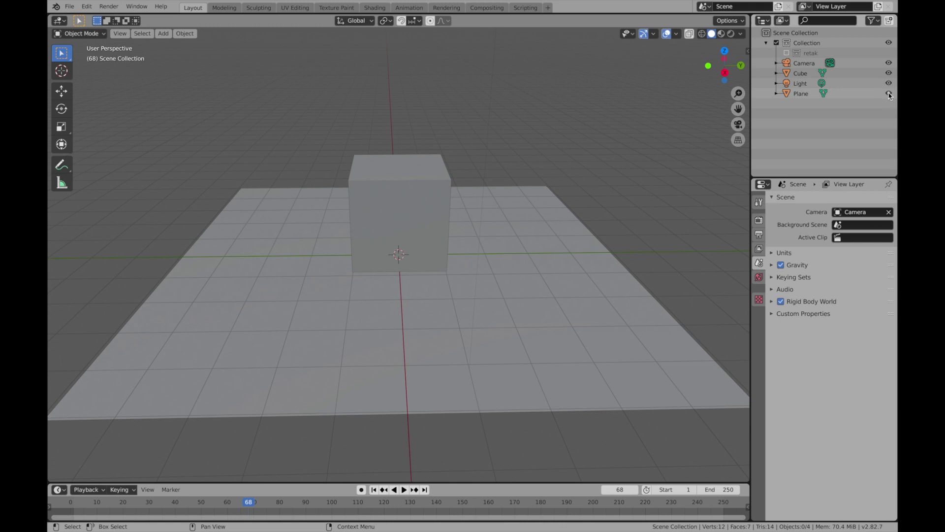
left_click(786, 52)
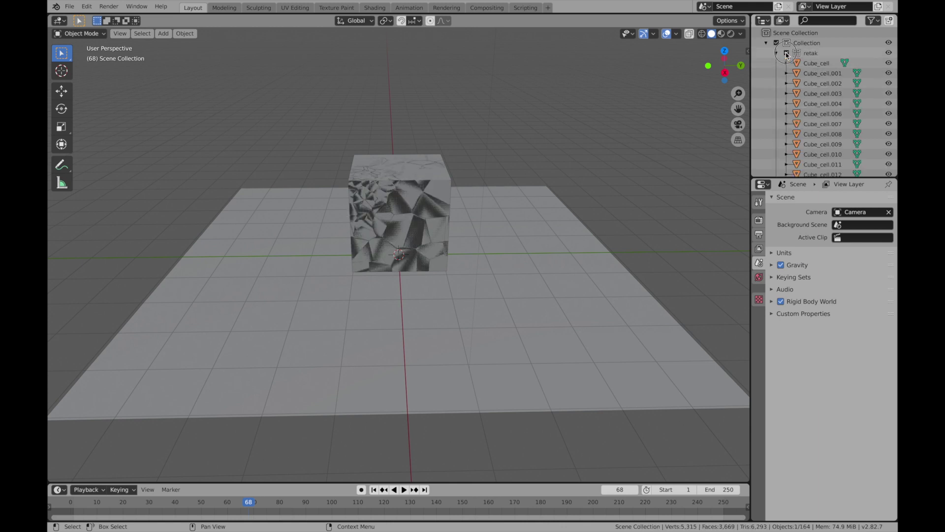
left_click(558, 285)
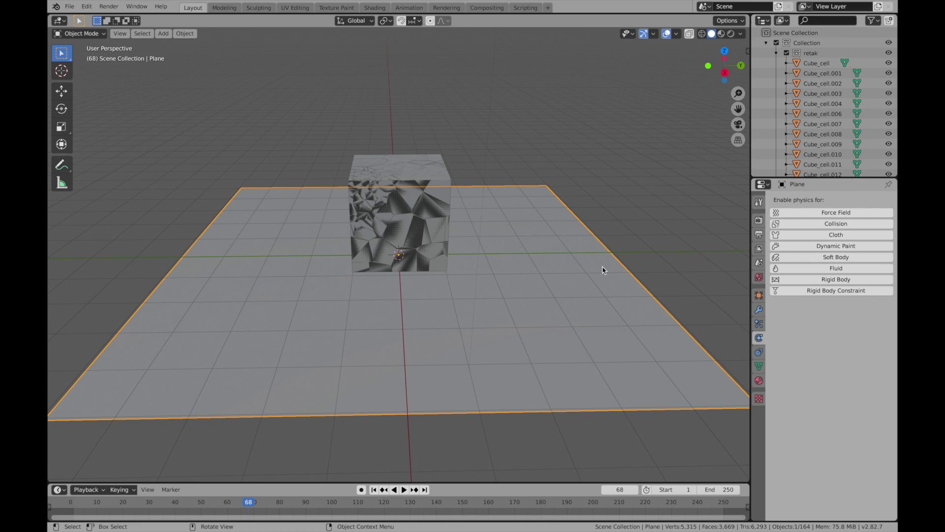
left_click(835, 280)
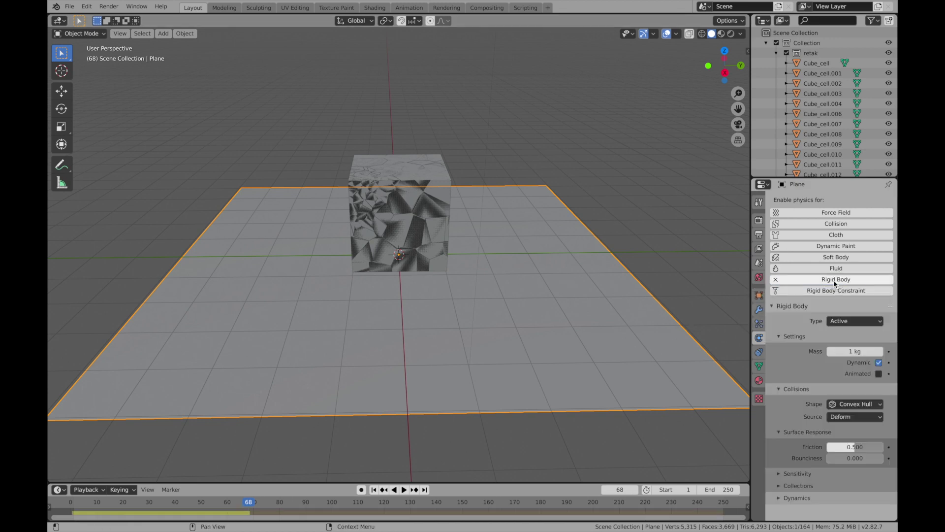
left_click(870, 323)
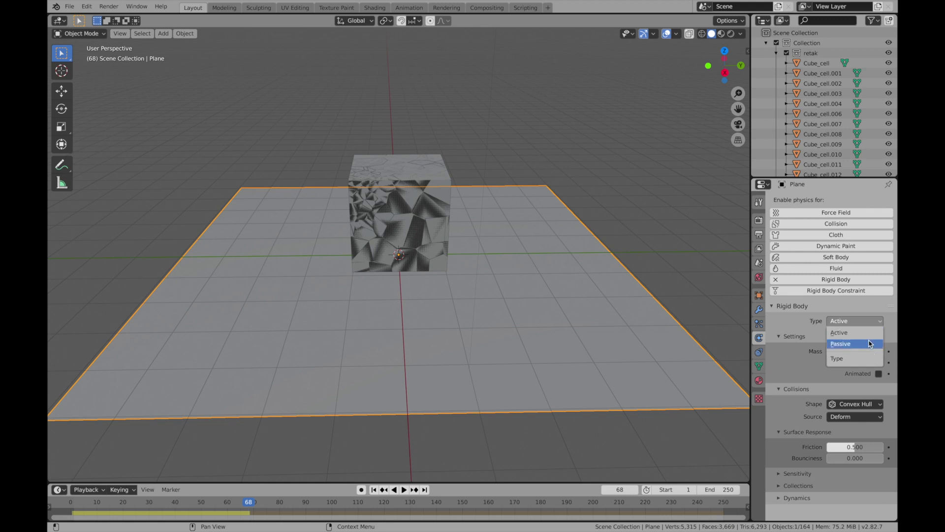
left_click(869, 343)
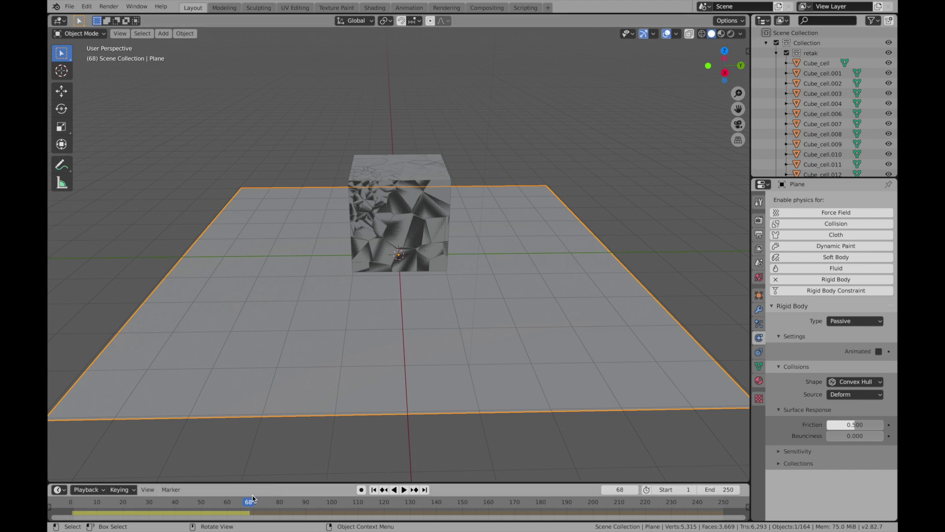
Step: Play the simulation in reverse and then forward, pausing at frame 131 with the shard on the plane
left_click(394, 489)
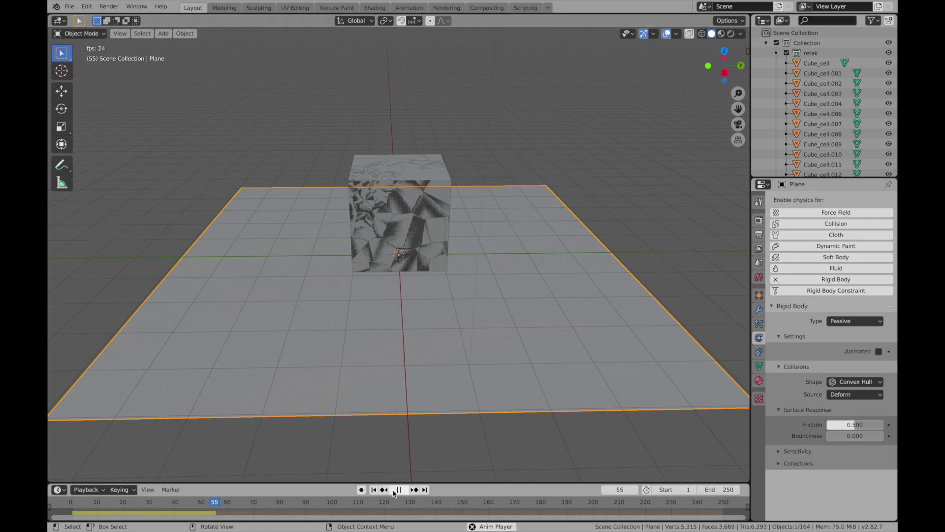
left_click(398, 490)
left_click(404, 490)
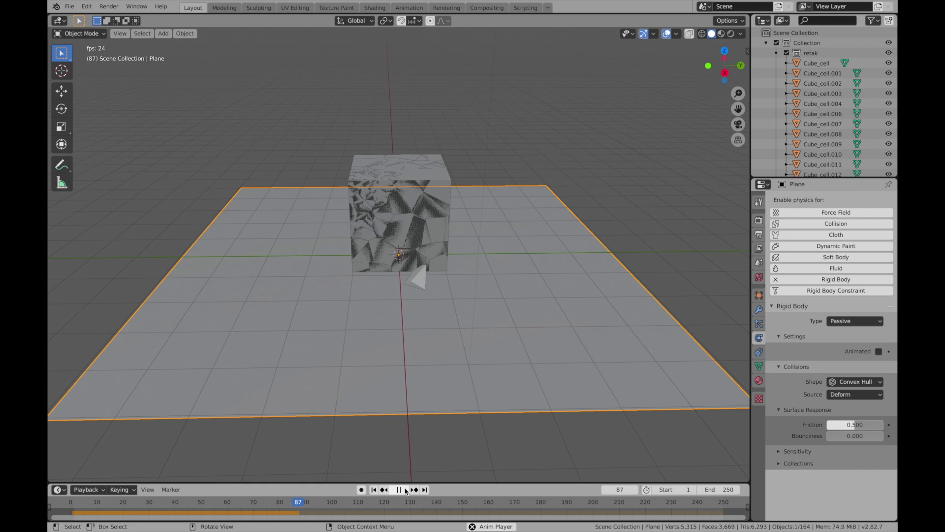
left_click(404, 490)
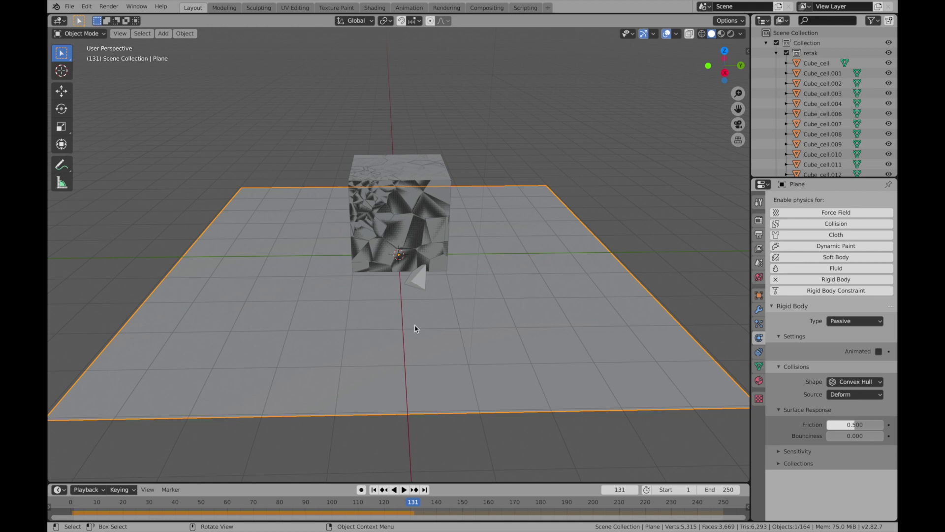
Step: Copy shard Cube_cell.105's rigid body settings to all 160 retak shards with Copy from Active
left_click(426, 279)
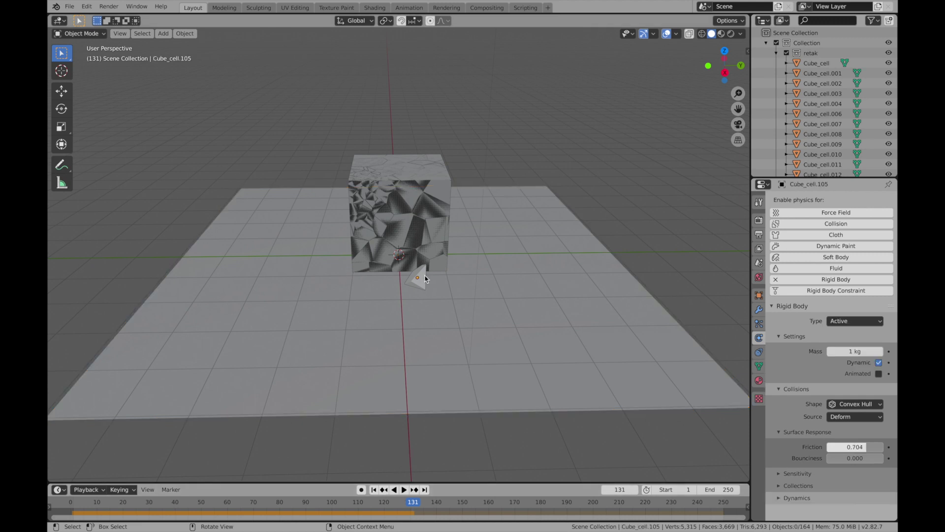
left_click(420, 279)
right_click(817, 55)
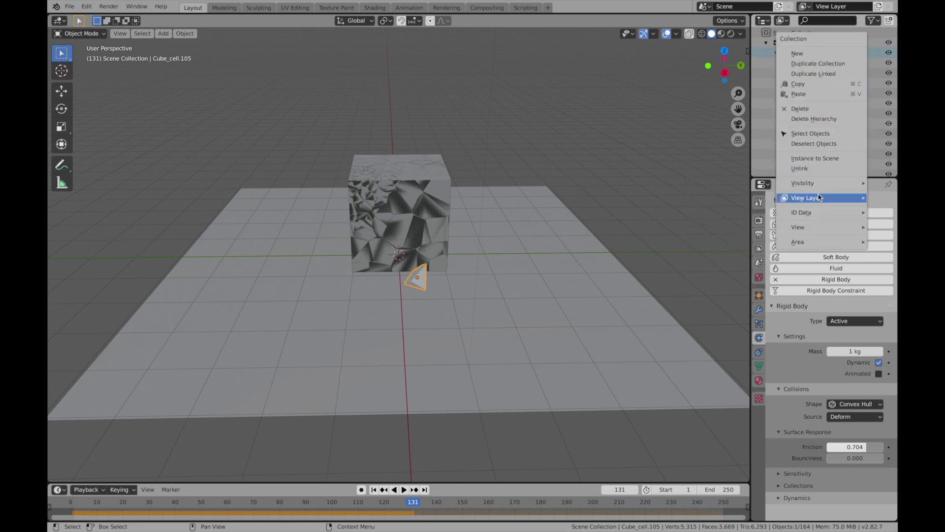
left_click(828, 135)
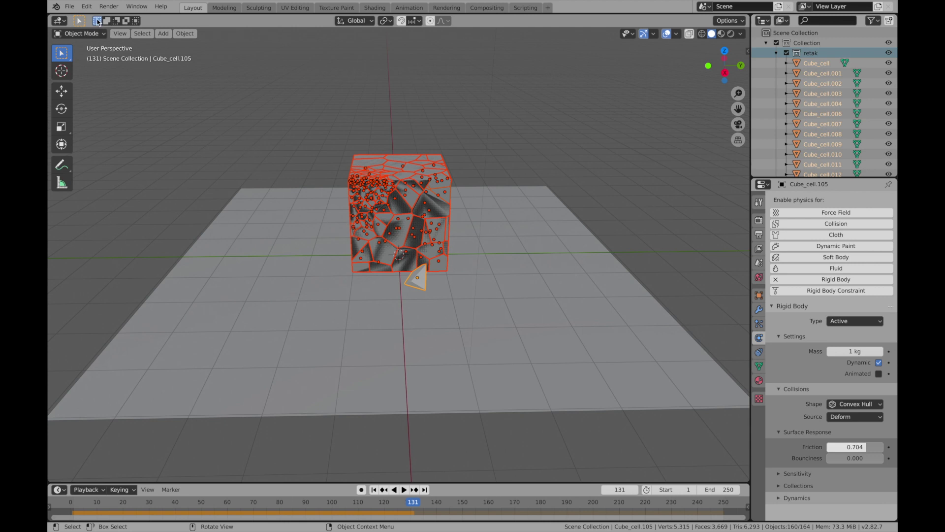
left_click(183, 36)
left_click(163, 34)
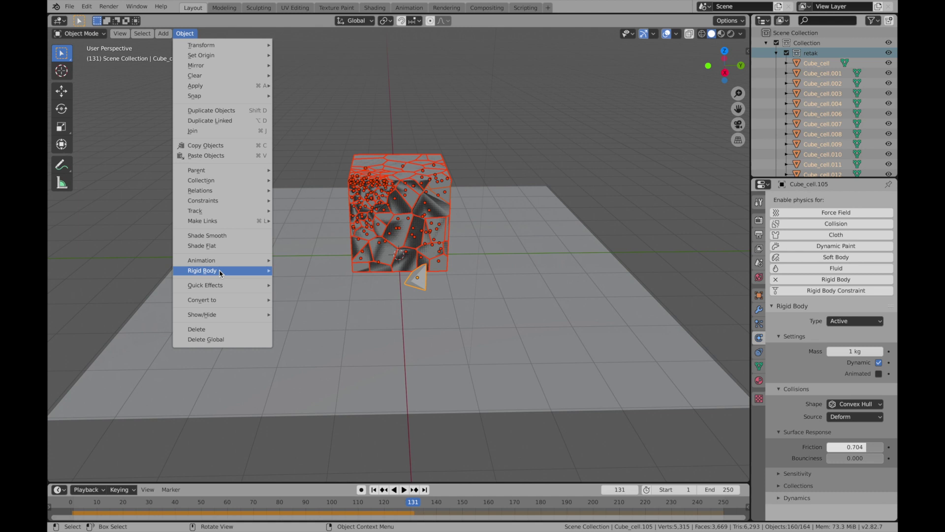
mouse_move(202, 270)
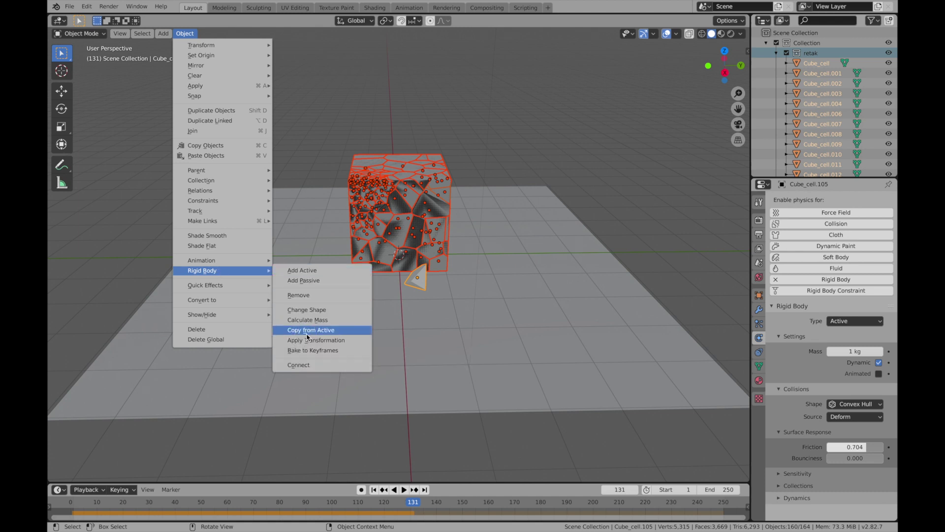
left_click(308, 330)
left_click(308, 335)
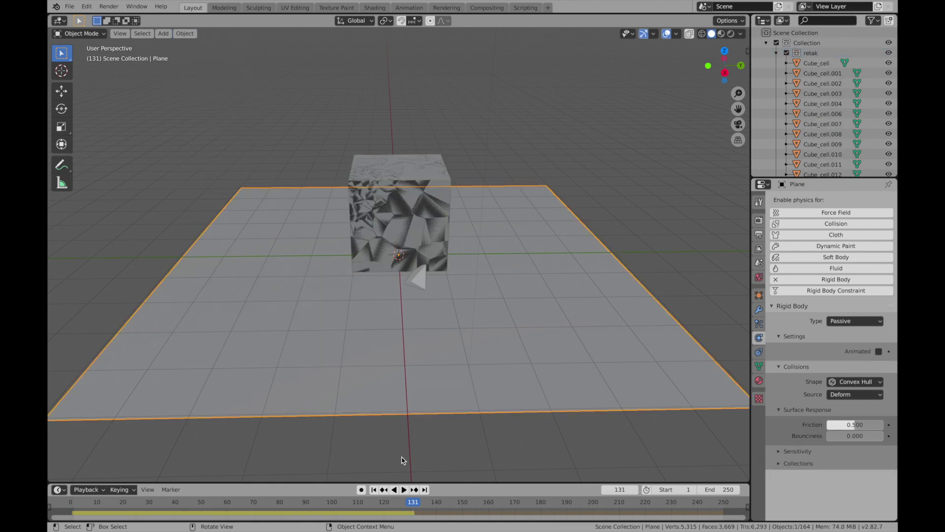
Step: Play the simulation in reverse, stop, then forward to watch the shards collapse beside the intact Cube
left_click(395, 490)
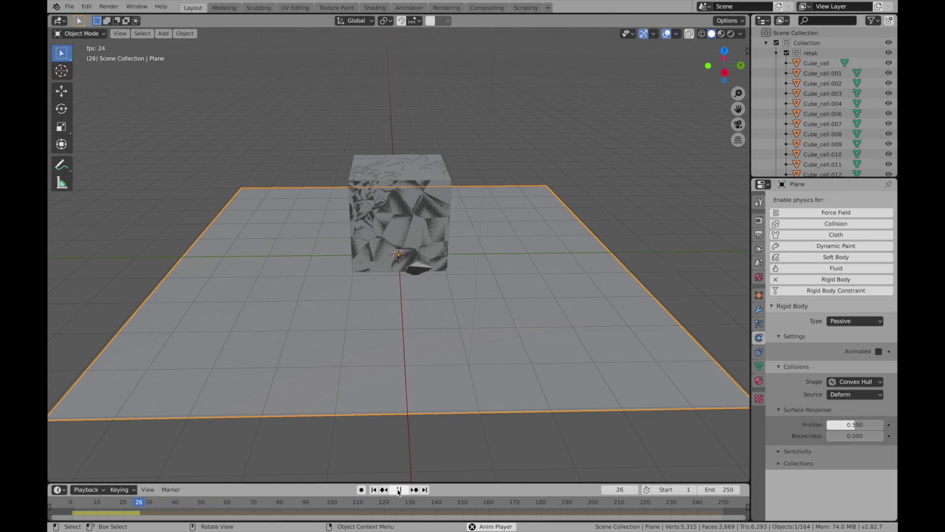
left_click(399, 490)
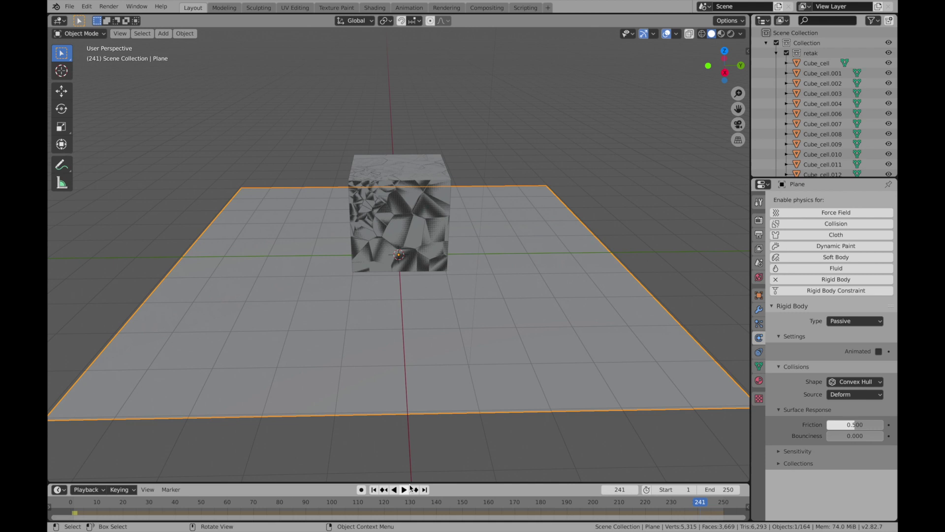
left_click(405, 490)
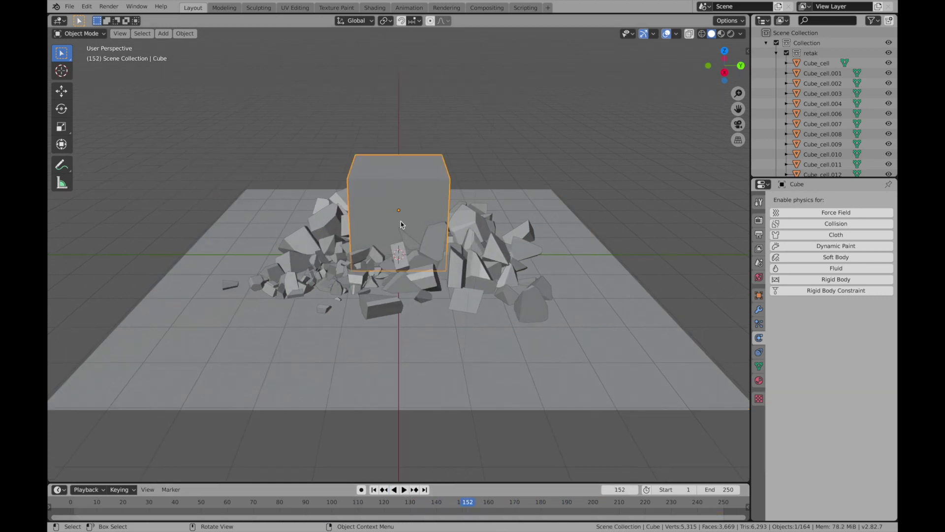
Step: Delete the leftover original Cube and replay the shard collapse from the start
key("x")
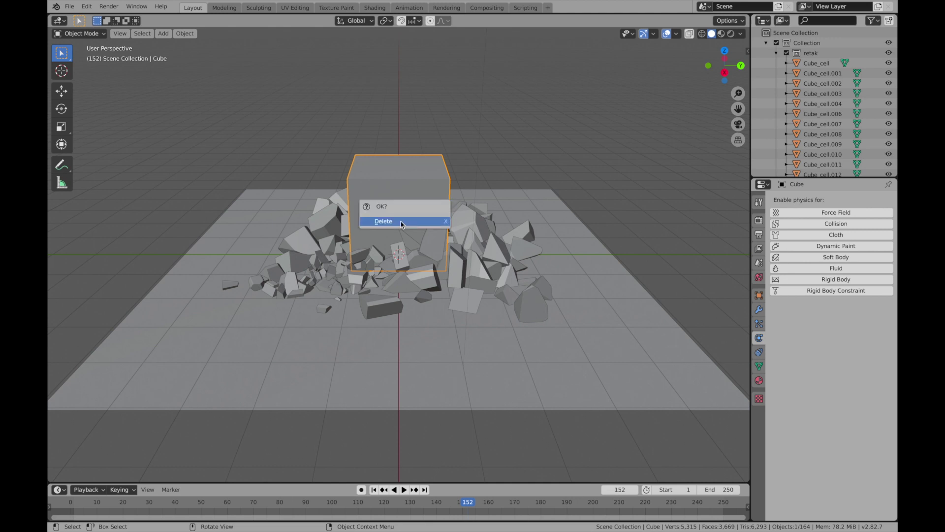
left_click(401, 221)
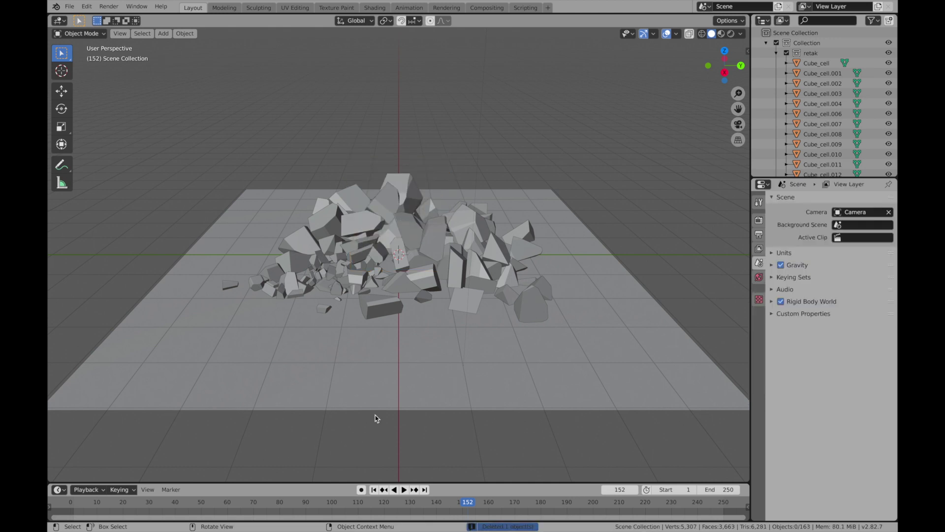
left_click(395, 490)
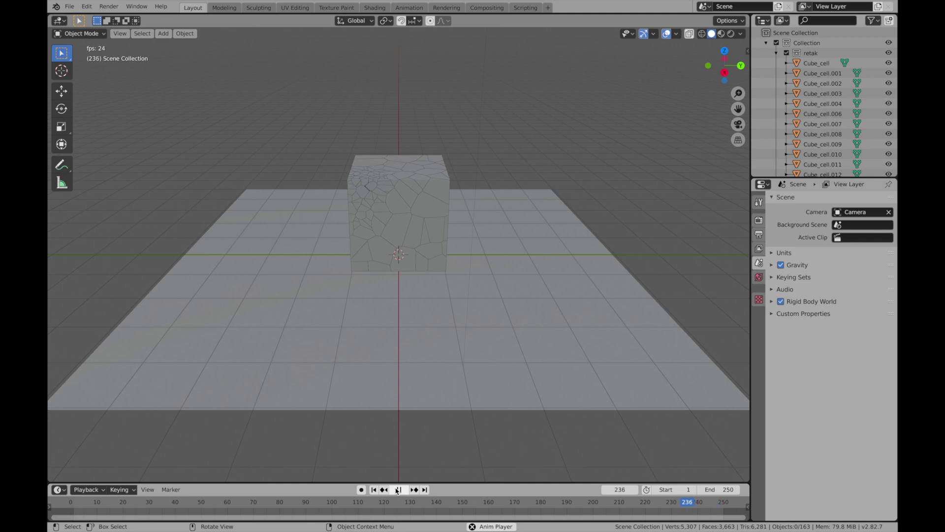
left_click(399, 489)
left_click(407, 490)
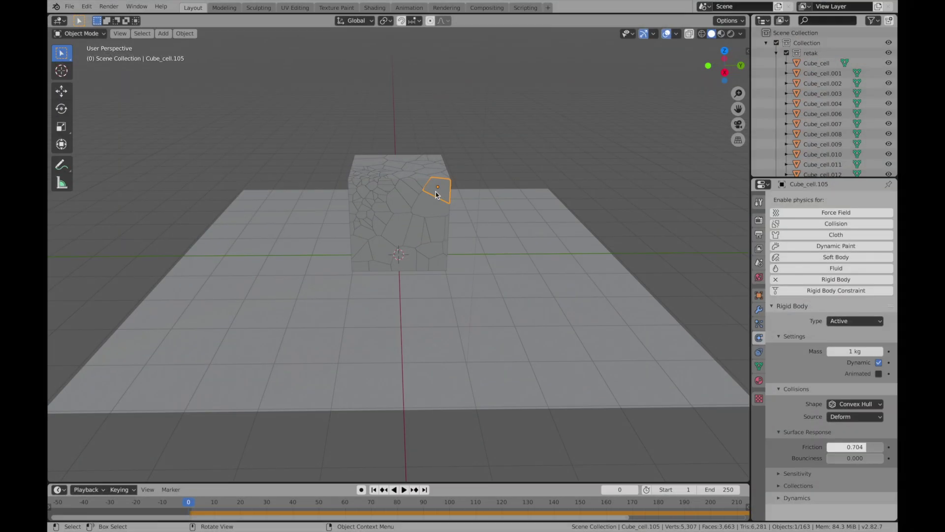
Step: Inspect the Mass of several large and tiny shards, confirming each is 1 kg
left_click(431, 202)
left_click(399, 199)
left_click(428, 203)
left_click(357, 183)
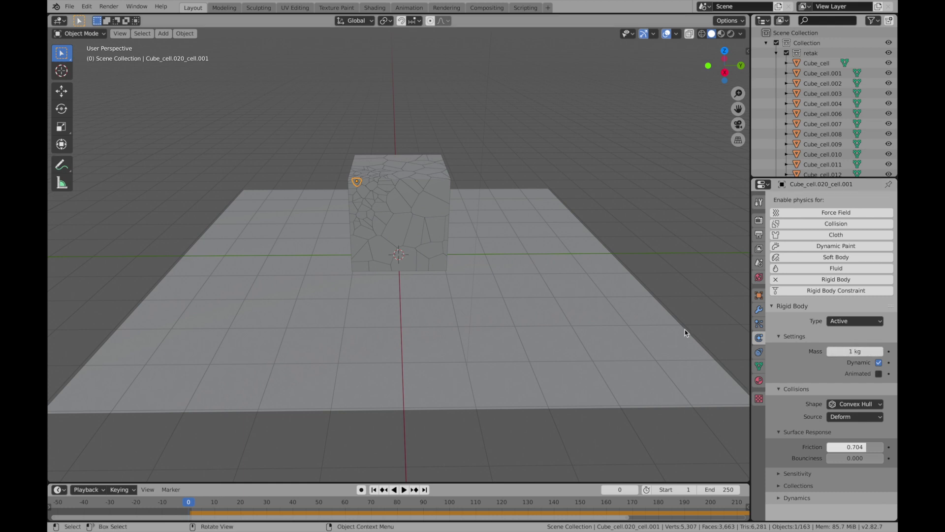
left_click(430, 205)
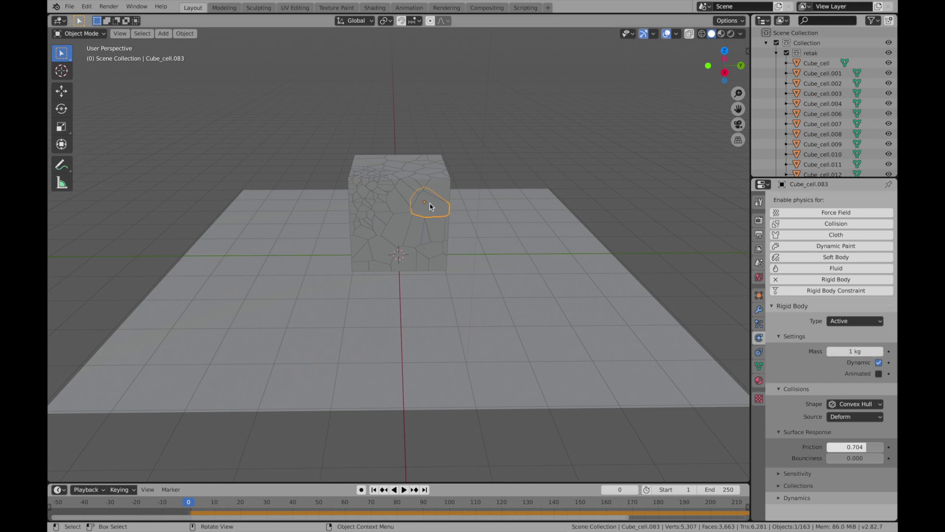
left_click(440, 188)
Step: Select every object in the retak collection from the Outliner
right_click(818, 55)
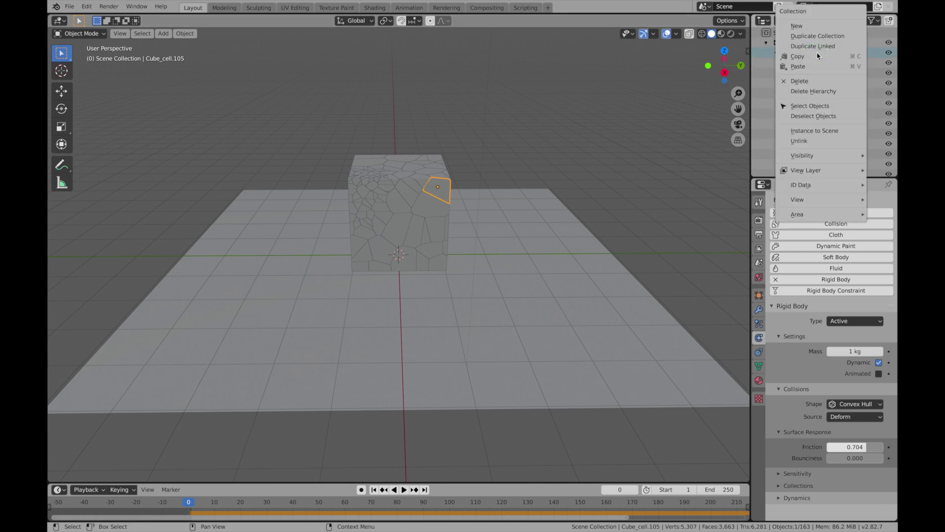
left_click(813, 106)
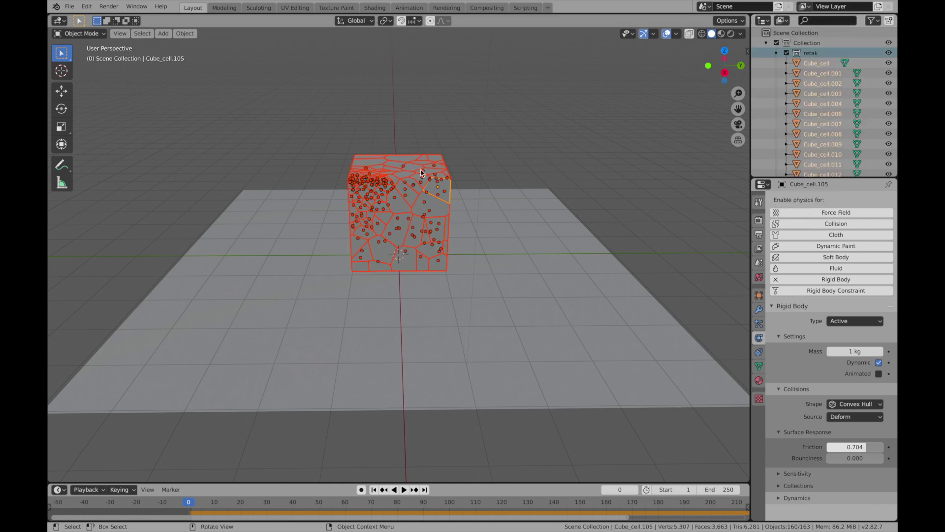
left_click(185, 33)
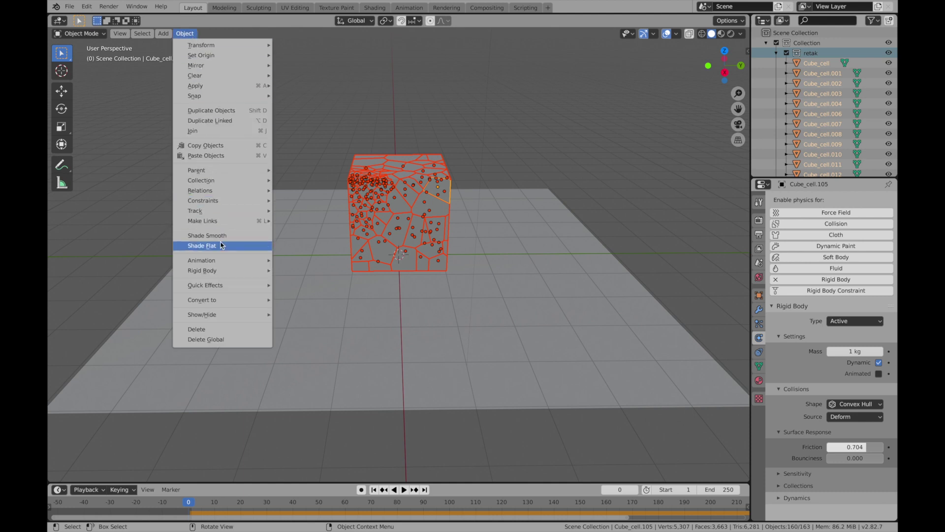
mouse_move(202, 271)
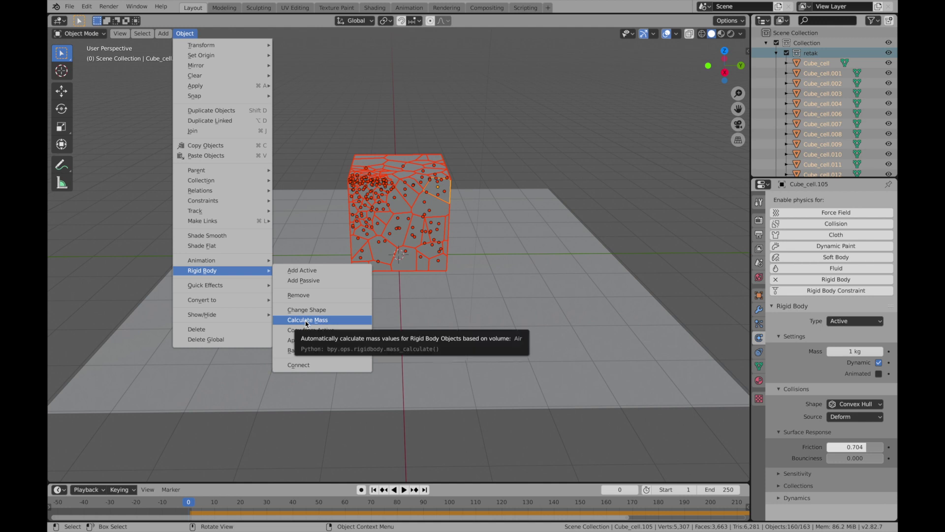
Step: Calculate the shards' masses using Granite (Broken) density
left_click(305, 321)
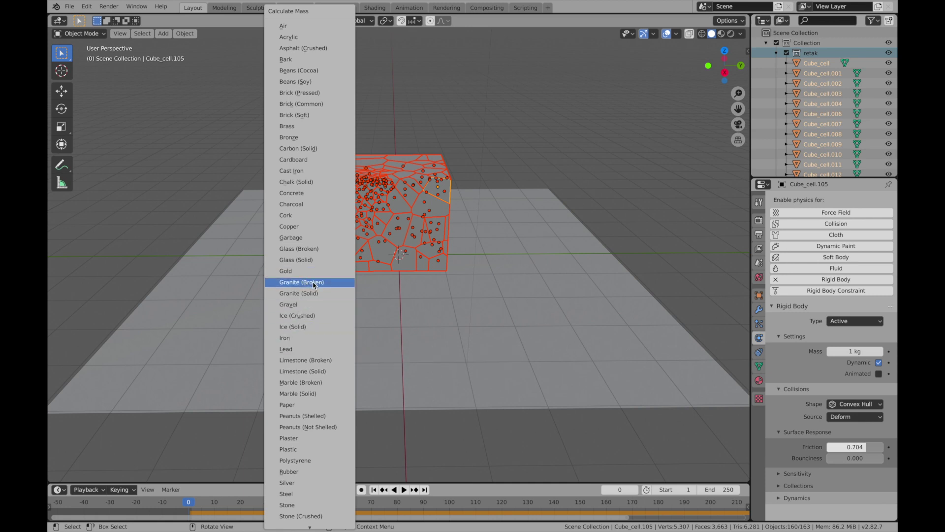
left_click(313, 283)
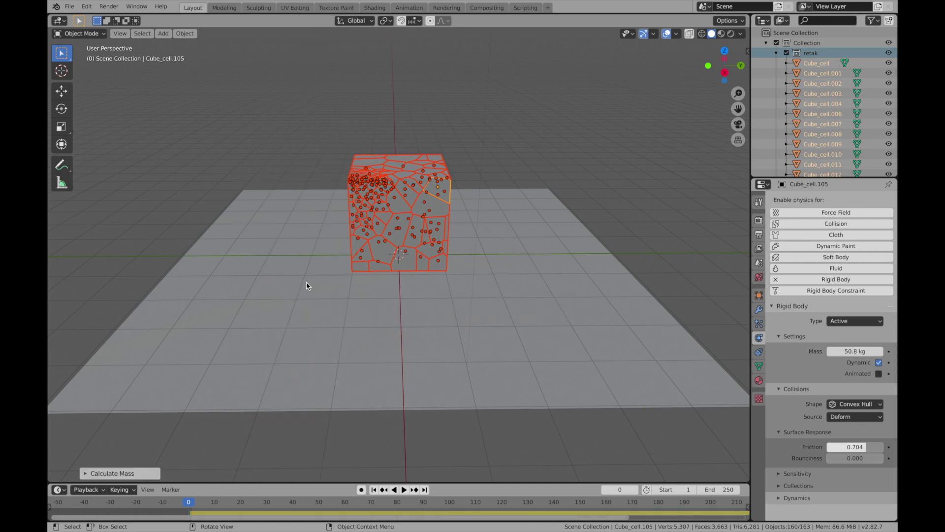
Step: Check several shards' new granite masses, such as 0.276 kg, then play the collapse
left_click(350, 290)
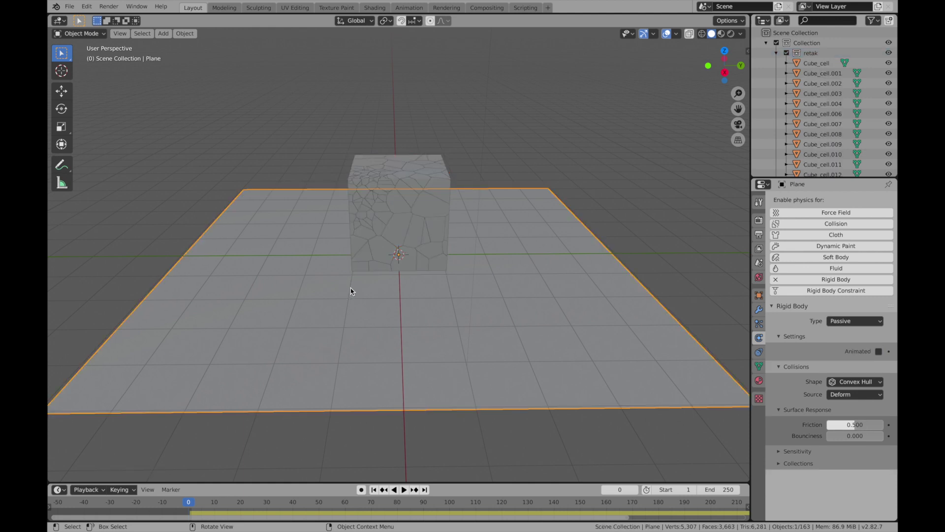
left_click(428, 213)
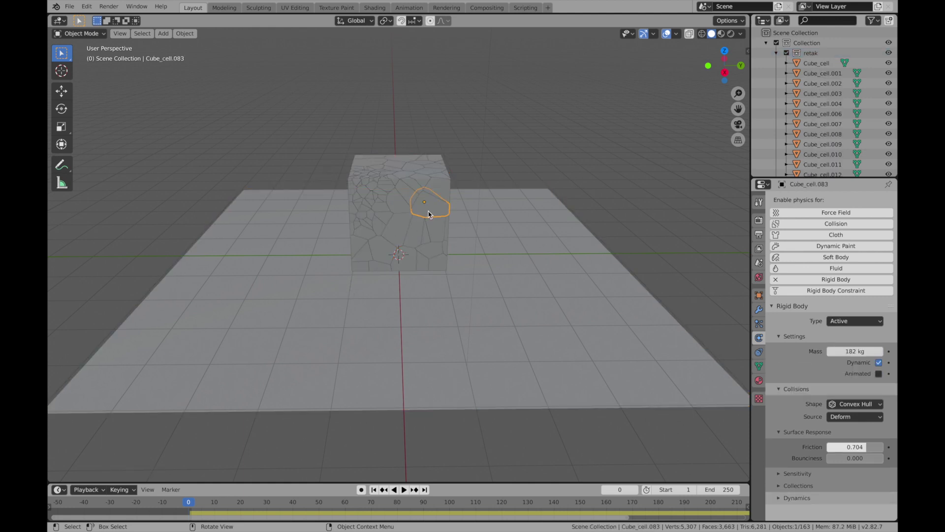
left_click(437, 186)
left_click(354, 183)
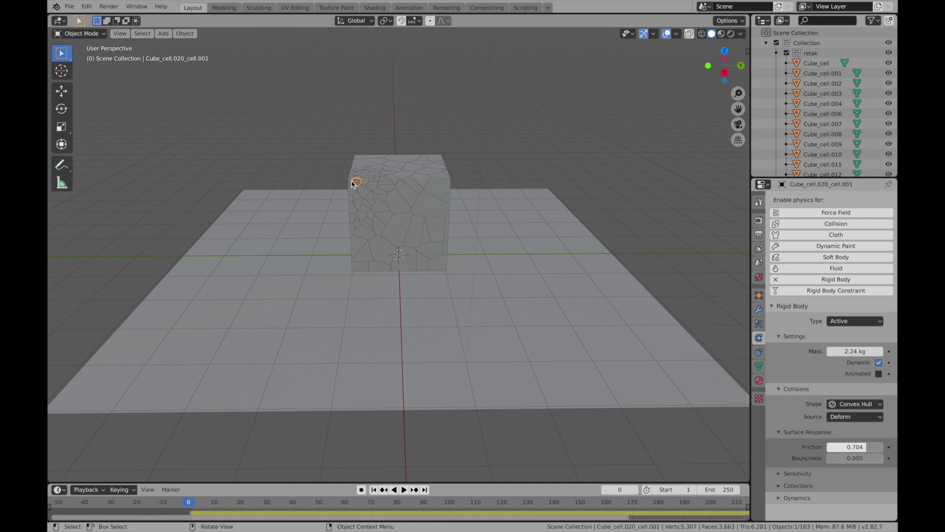
left_click(351, 183)
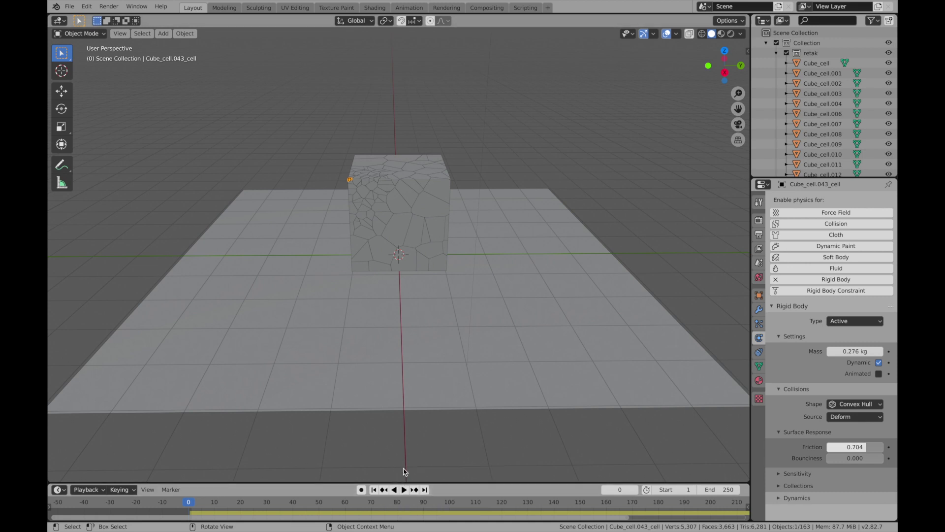
left_click(404, 489)
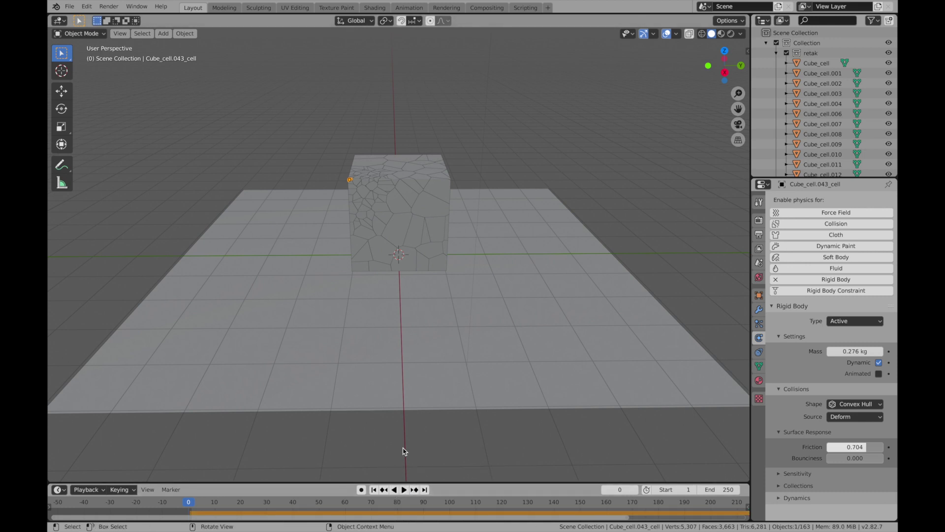
left_click(403, 490)
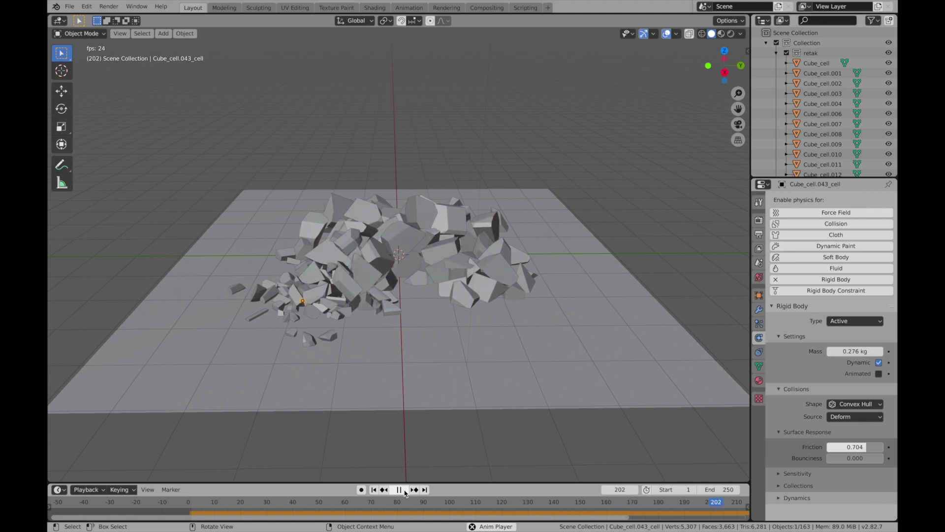
Step: Pause the granite-mass playback at frame 235, then resume it
left_click(404, 490)
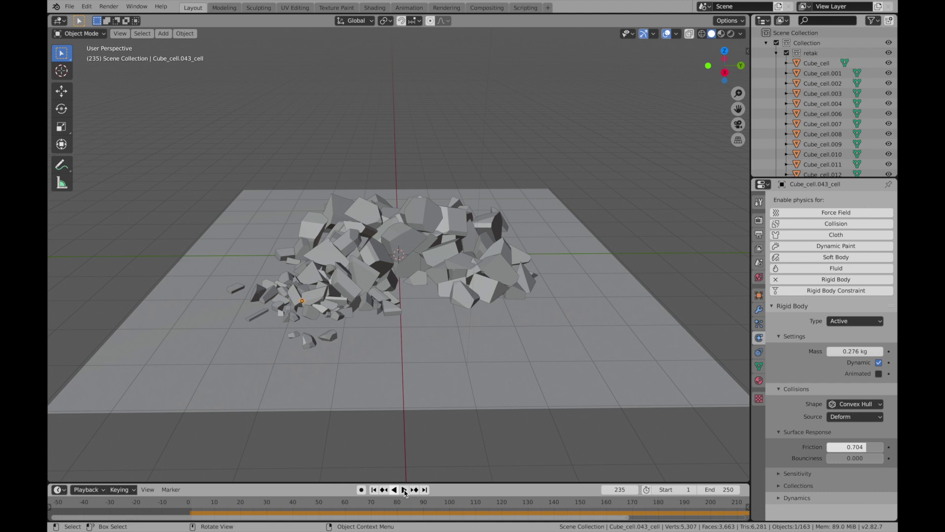
left_click(404, 491)
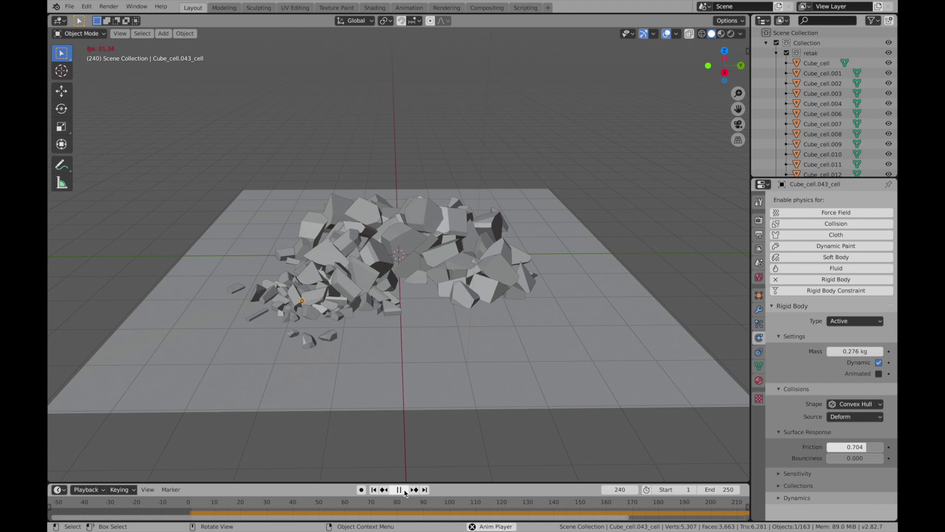